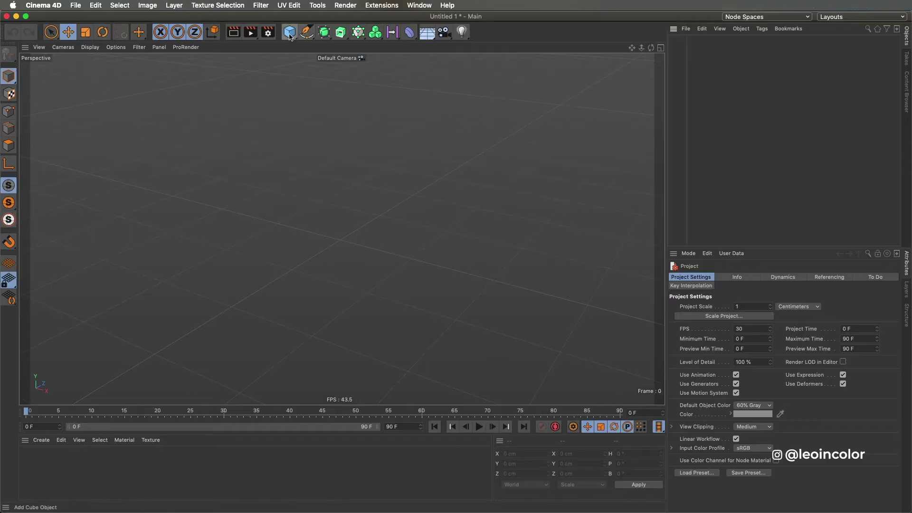
- Add a cube and set its size to 500 cm in X, Y and Z
left_click(289, 36)
left_click_drag(725, 298, 654, 291)
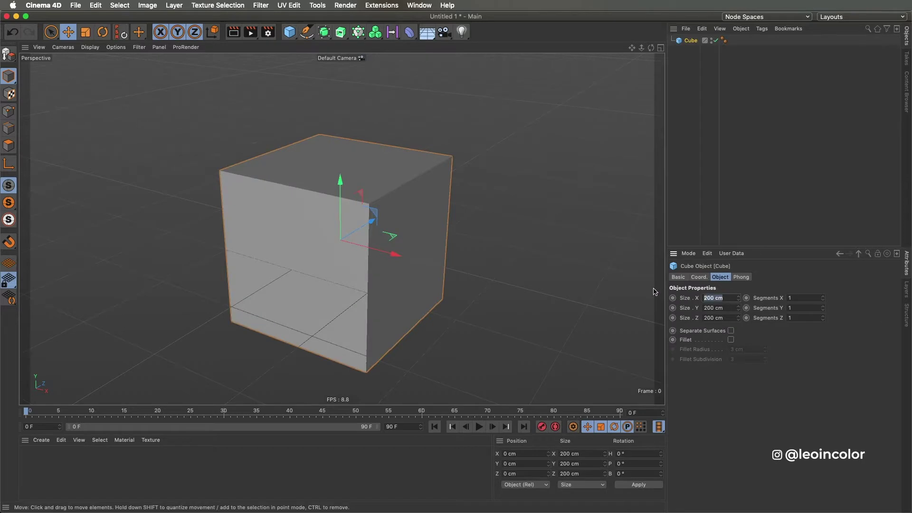
type("500")
key("Tab")
type("500")
key("Tab")
type("5")
key("Return")
- Place the cube inside a linear Cloner and set the clone count to 10
right_click_drag(467, 288, 316, 279, "alt")
middle_click_drag(316, 279, 270, 259, "alt")
left_click(359, 32)
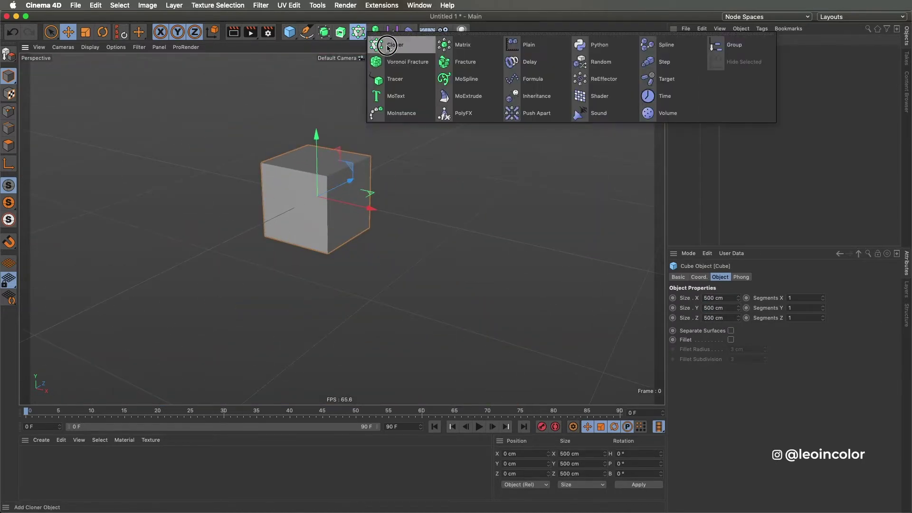
left_click(383, 42, "alt")
double_click(720, 341)
type("10")
key("Tab")
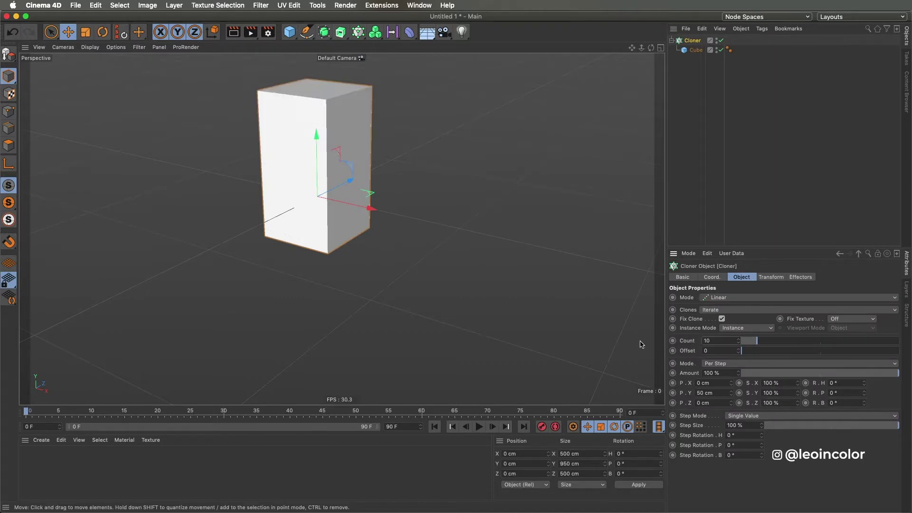
- Offset the clones per step by 500 cm in X and -500 cm in Y to form a staircase
key("Tab")
key("Tab")
type("500")
key("Tab")
type("-")
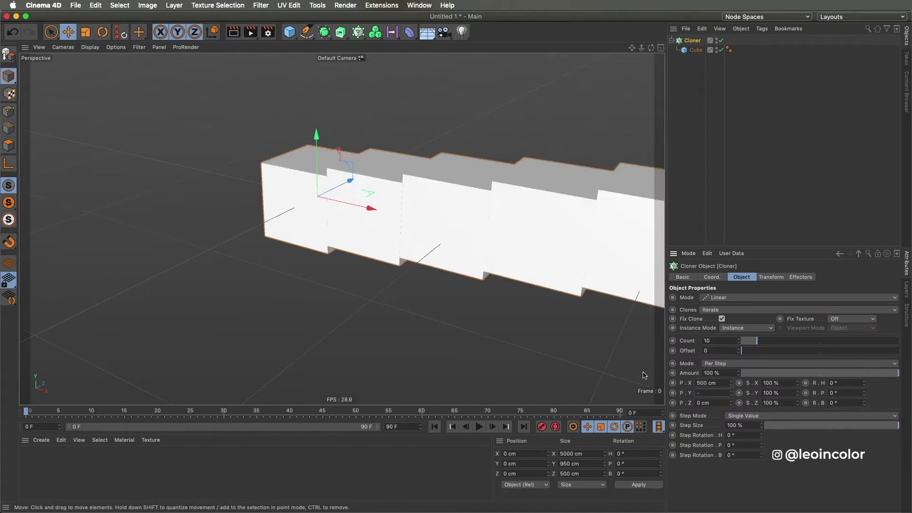
type("500")
key("Return")
- Nest the cloner in a second linear Cloner with 10 clones, offset -500 cm in Y and -500 cm in Z per step
scroll(332, 269, "down", 6)
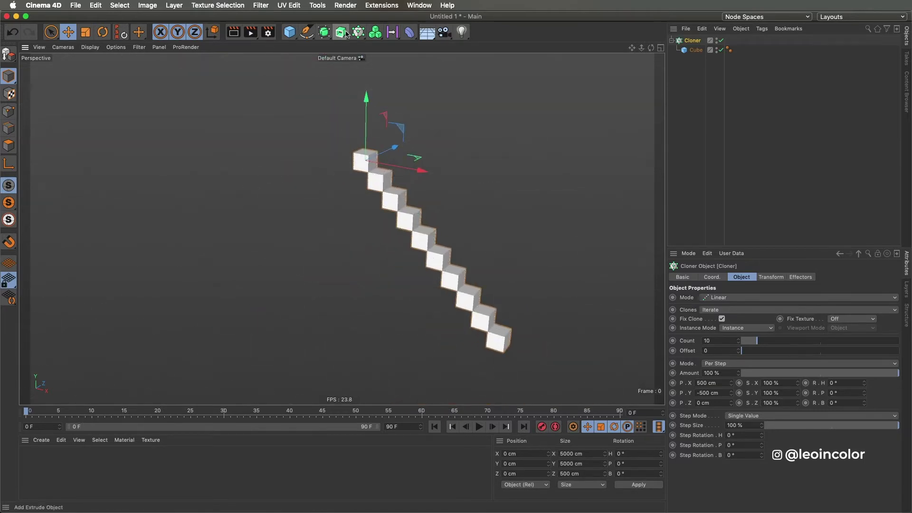
left_click(358, 33, "alt")
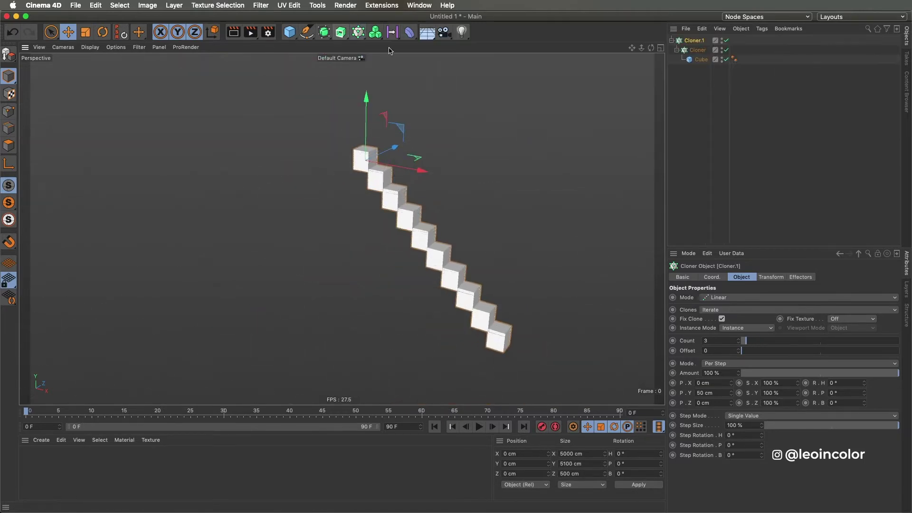
type("10")
key("Tab")
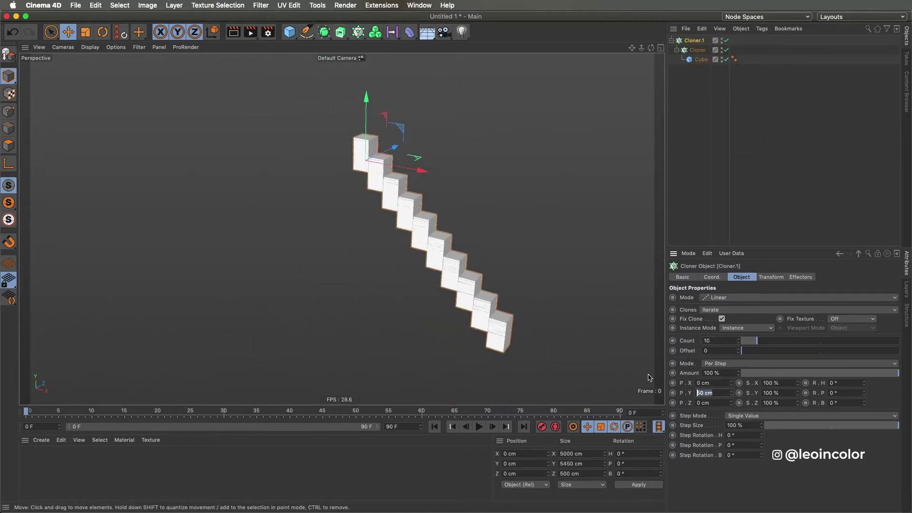
type("-500")
key("Tab")
type("-500")
key("Return")
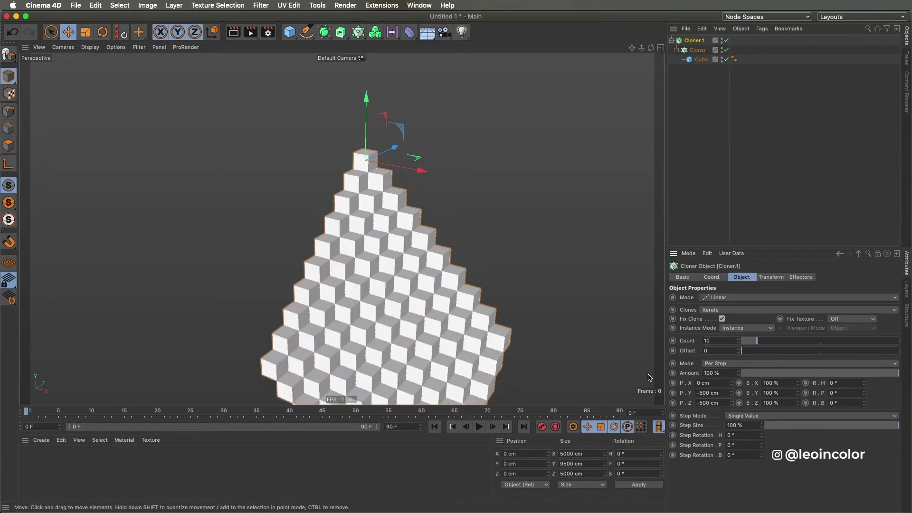
- Add a separate cube and position it at X 1500 cm, Y -2500 cm and Z -1500 cm
middle_click_drag(448, 233, 424, 181, "alt")
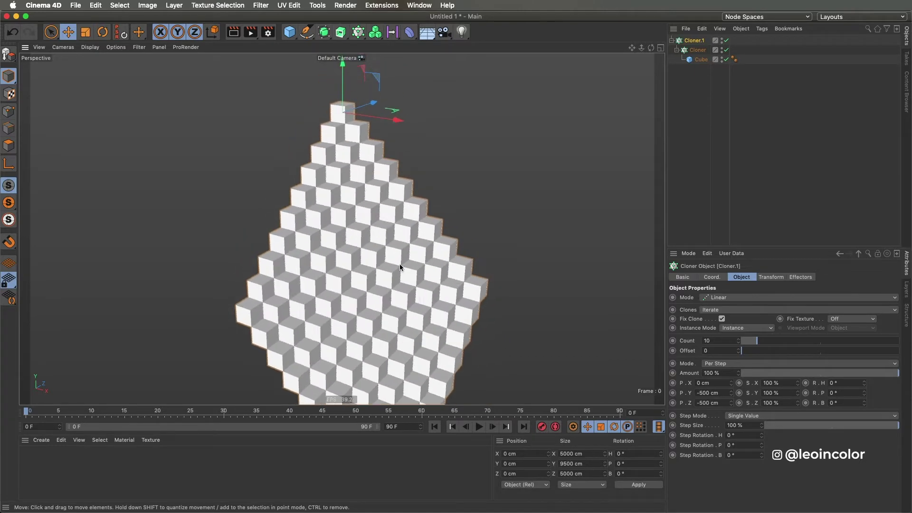
left_click(637, 149)
left_click(289, 31)
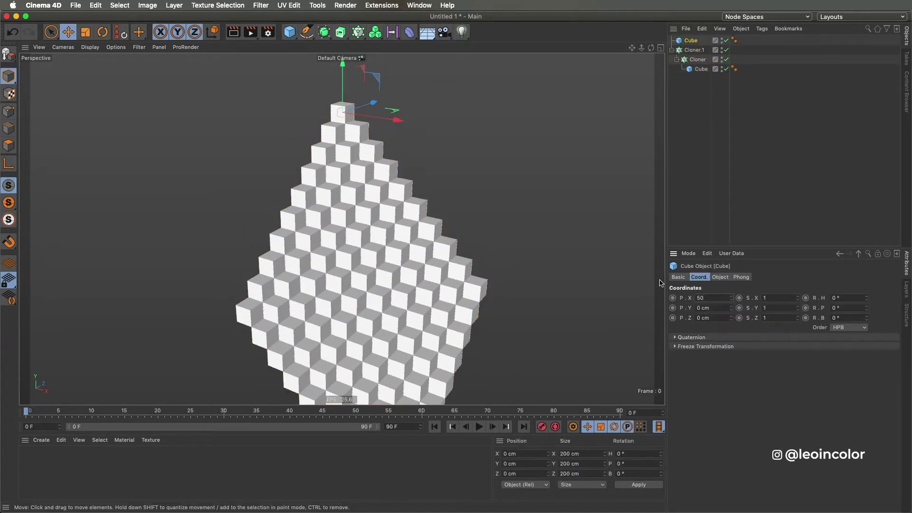
type("500*3")
key("Tab")
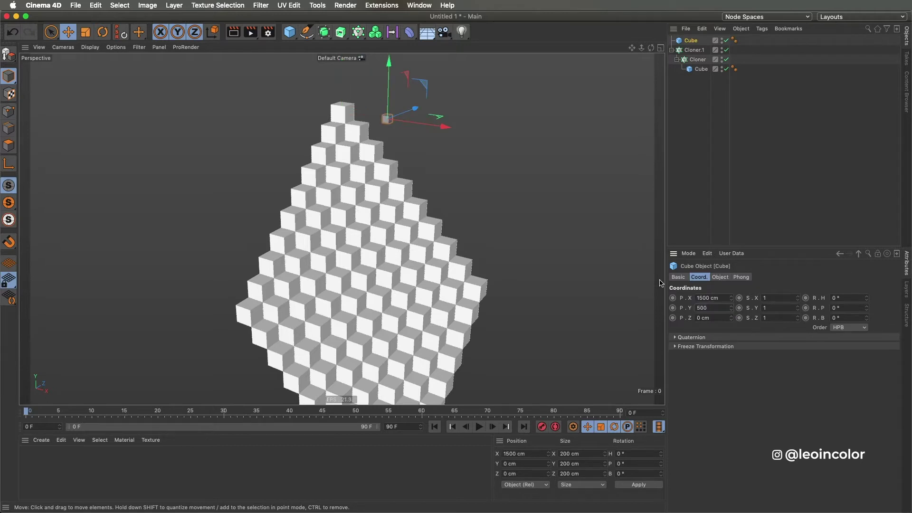
type("-500*5")
key("Tab")
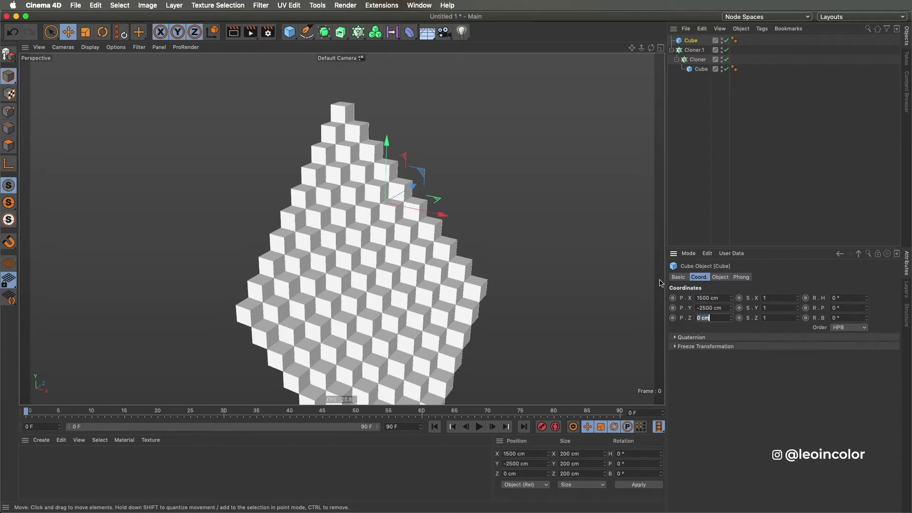
type("-500*3")
key("Return")
- Create a luminance-only material in saturated blue with a hue of 212° and apply it to the small cube
key("s")
left_click_drag(554, 173, 366, 228, "alt")
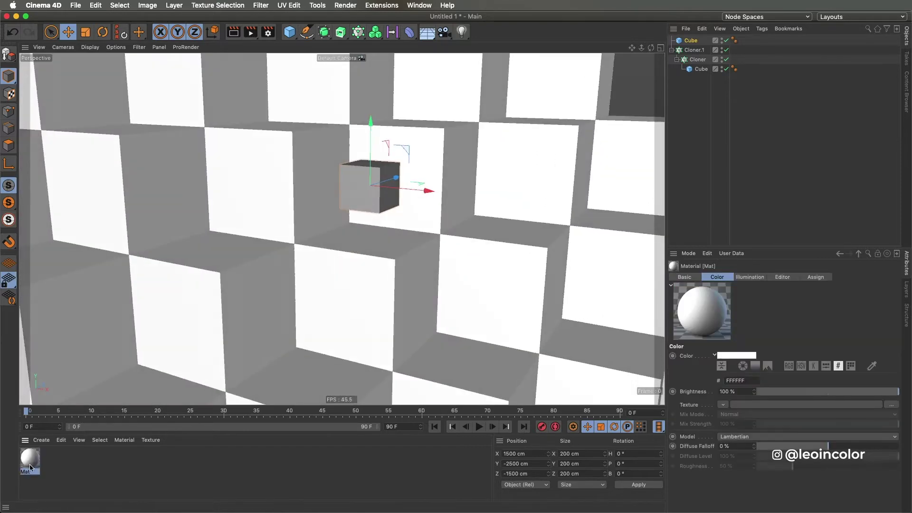
double_click(29, 458)
left_click(193, 169)
left_click(353, 109)
left_click(402, 123)
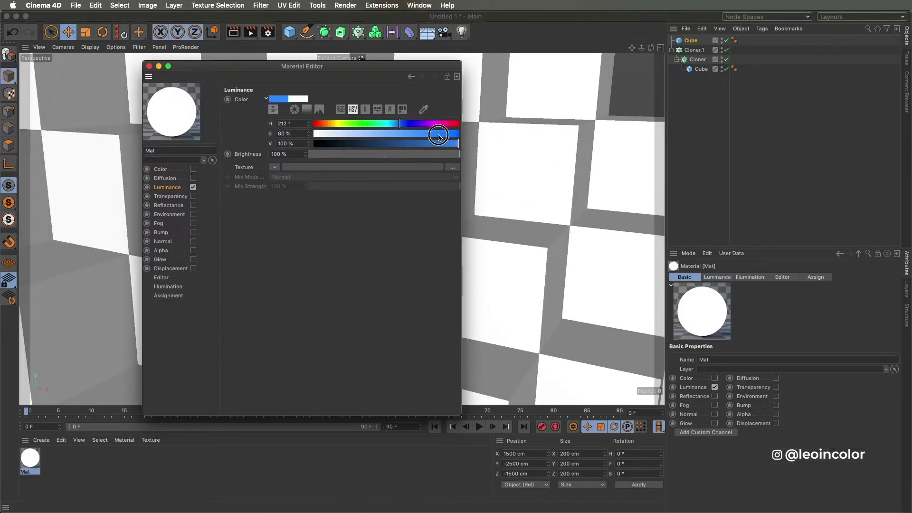
left_click(451, 134)
left_click(150, 66)
left_click_drag(30, 458, 362, 199)
- Display shaded objects with edge lines and lower the blue cube by 150 cm to Y -2650 cm
left_click(90, 47)
left_click(107, 70)
right_click_drag(375, 217, 391, 226, "alt")
left_click(725, 308)
type("-")
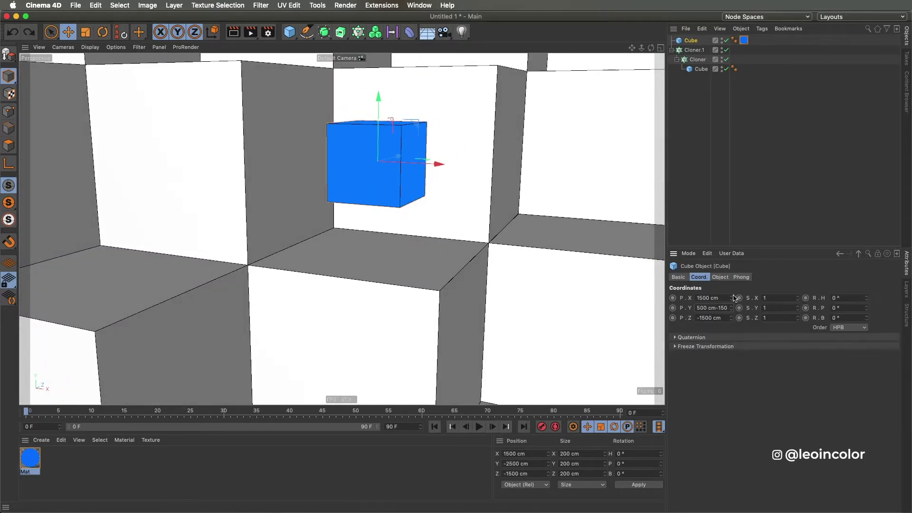
key("Return")
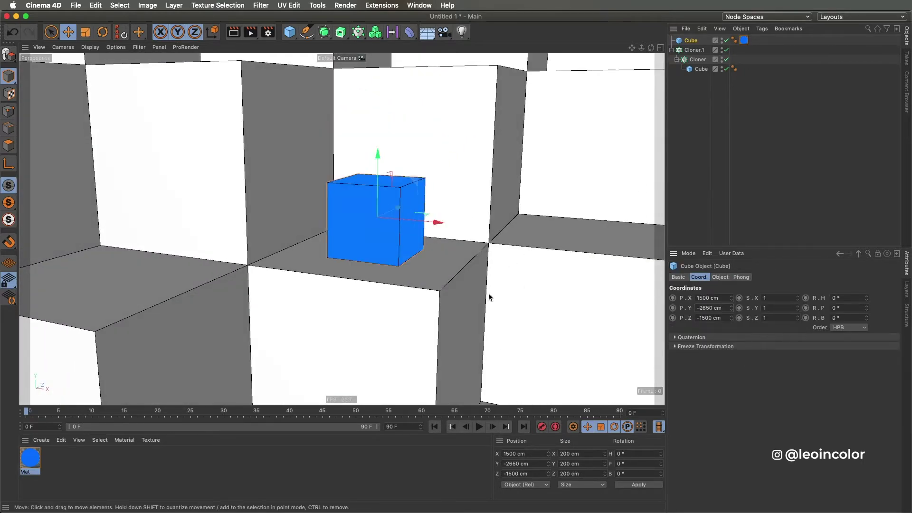
- Key the blue cube's Y position and move that keyframe to frame 5
scroll(408, 330, "down", 5)
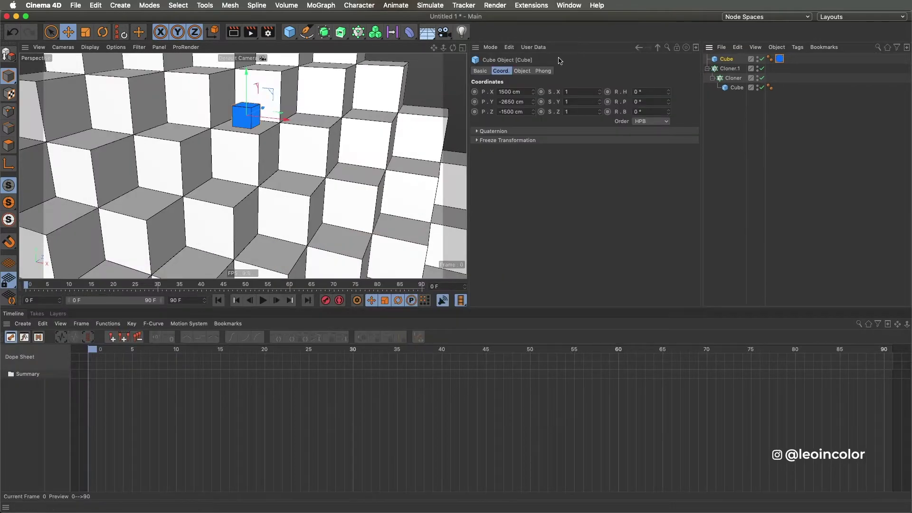
left_click(475, 102)
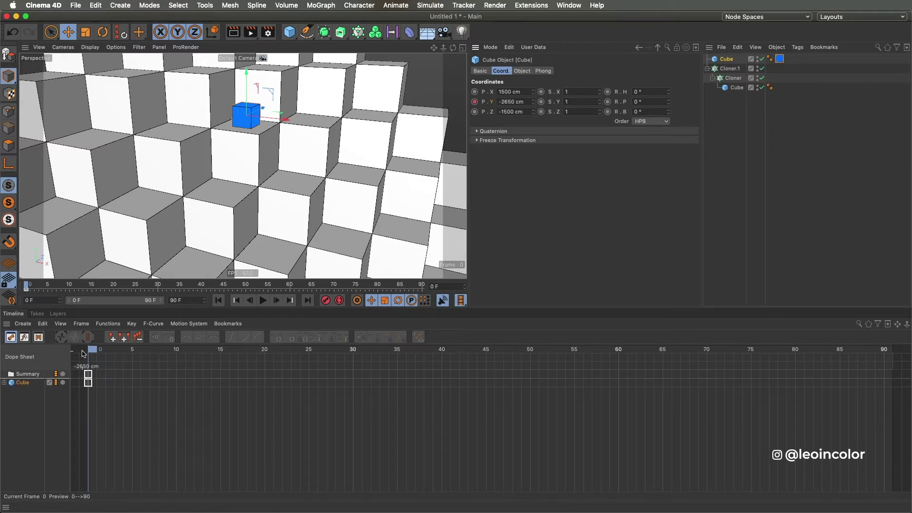
left_click_drag(90, 385, 132, 383)
left_click(133, 350)
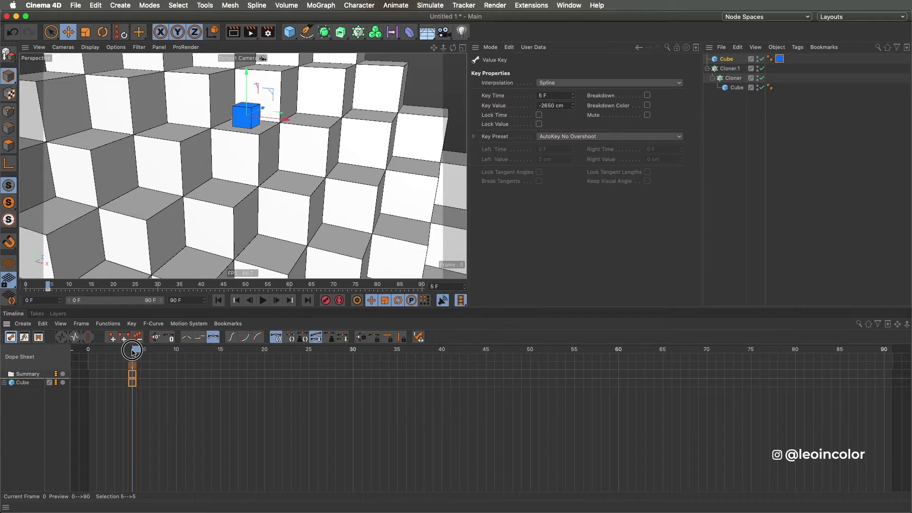
- At frame 40, lower the blue cube by 500 cm to Y -3150 cm and key its Y position
left_click(445, 351)
left_click(733, 61)
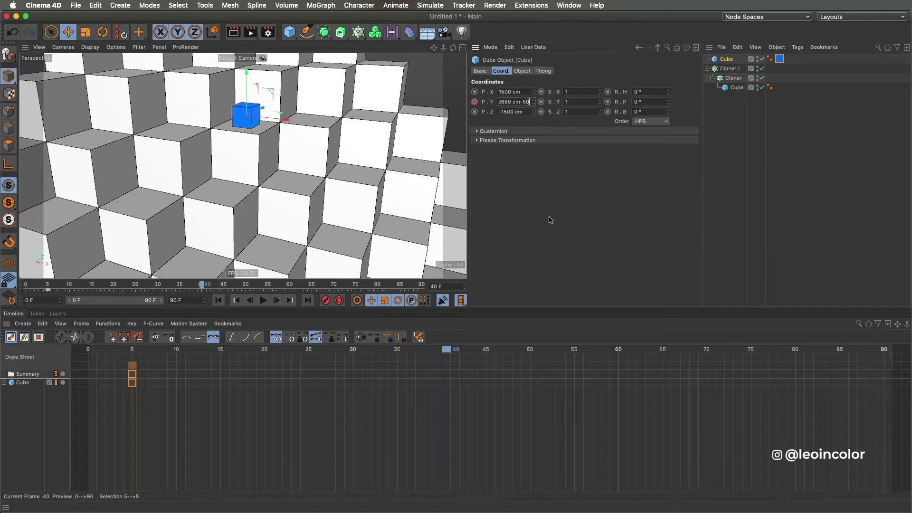
key("Return")
left_click(475, 102)
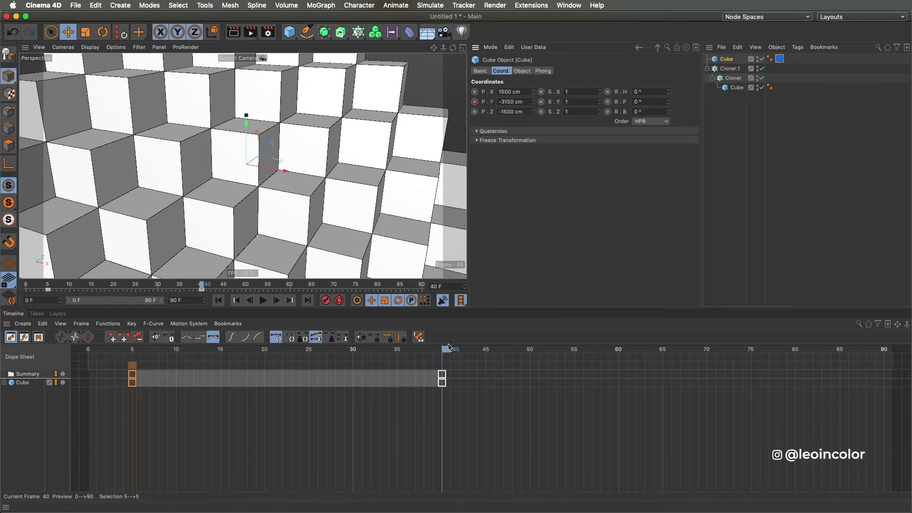
- Show the F-curve of the cube's Y position and add a keyframe on it at frame 20
left_click(24, 337)
left_click(9, 374)
left_click(30, 382)
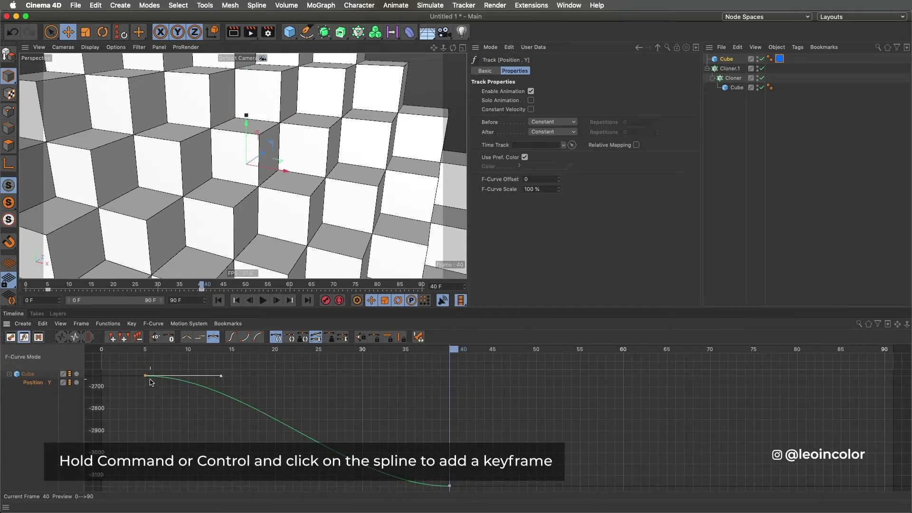
left_click(277, 352)
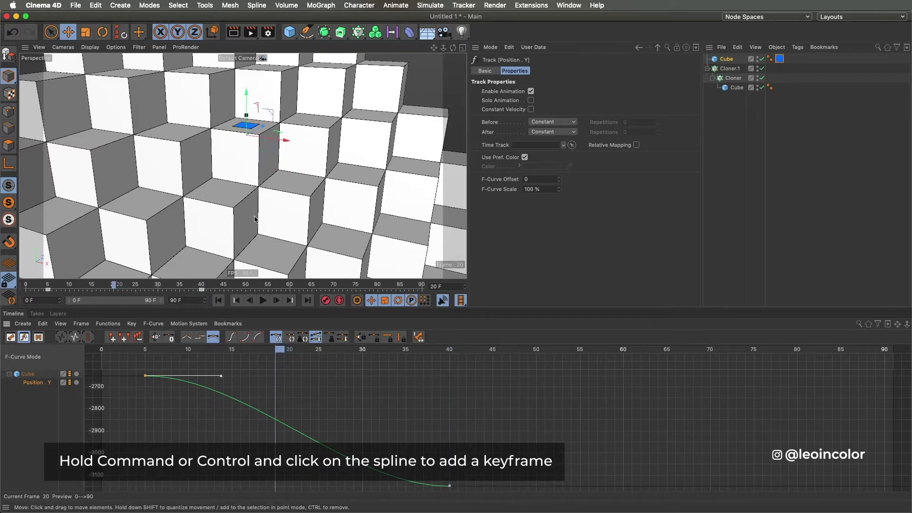
left_click(276, 419, "super")
- Raise the frame 20 key on the Y curve to about -2405 cm and play the animation with the end set to frame 45
right_click_drag(332, 423, 277, 444, "alt")
middle_click_drag(292, 439, 312, 453, "alt")
left_click(315, 442)
left_click_drag(316, 441, 214, 375)
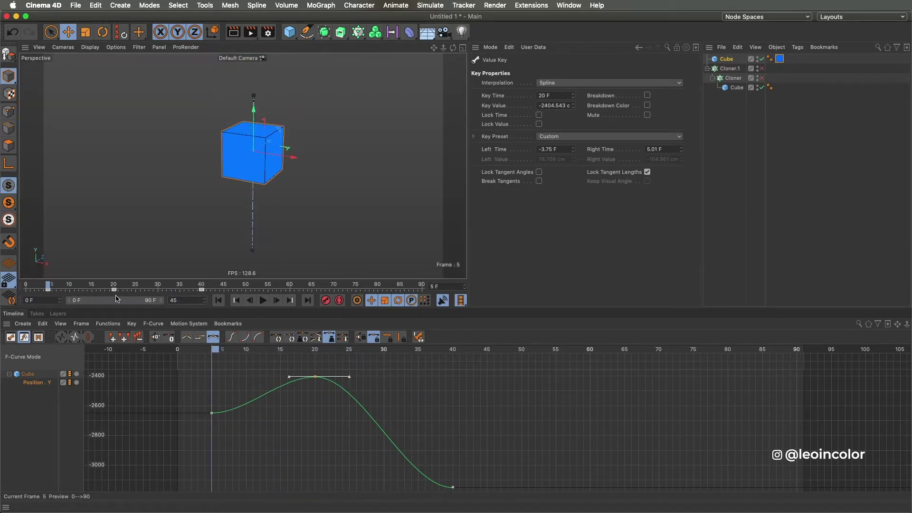
key("Return")
left_click(263, 300)
- Reshape the tangents of the Y curve's keys at frames 5, 20 and 40 into a jump arc with a steep takeoff and landing
left_click(211, 413)
left_click_drag(238, 414, 235, 401)
left_click(315, 377)
left_click_drag(350, 376, 355, 375)
middle_click_drag(430, 418, 444, 416, "alt")
left_click(467, 485)
left_click_drag(443, 485, 452, 464)
- Unlock the tangent lengths of the Y curve's frame 20 key, extend its right tangent and raise the key to about -2363 cm
left_click(328, 375)
left_click(374, 337)
left_click_drag(362, 375, 386, 373)
right_click_drag(423, 425, 284, 450, "alt")
left_click_drag(364, 395, 364, 391)
- Steepen the outgoing tangent of the Y curve's frame 5 key and fine-tune both tangents of the frame 20 key
left_click(287, 418)
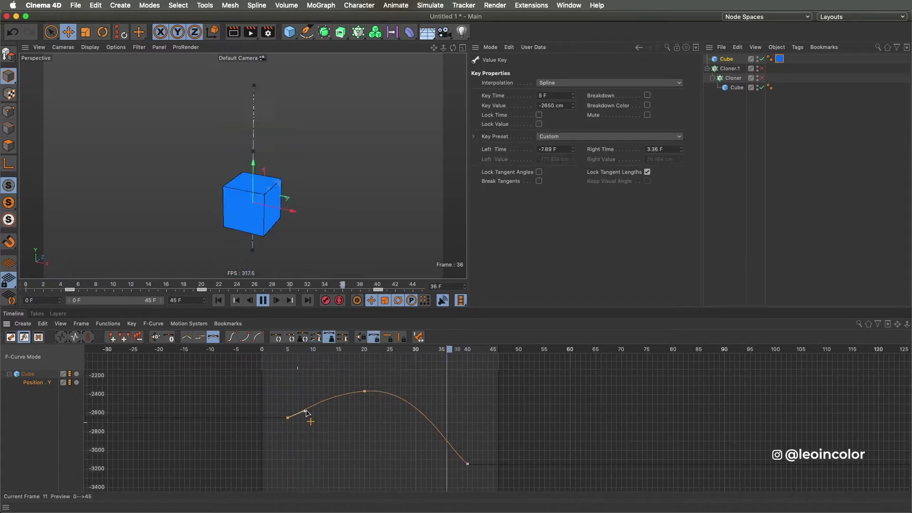
left_click_drag(307, 410, 307, 405)
left_click(364, 391)
left_click_drag(401, 389, 409, 387)
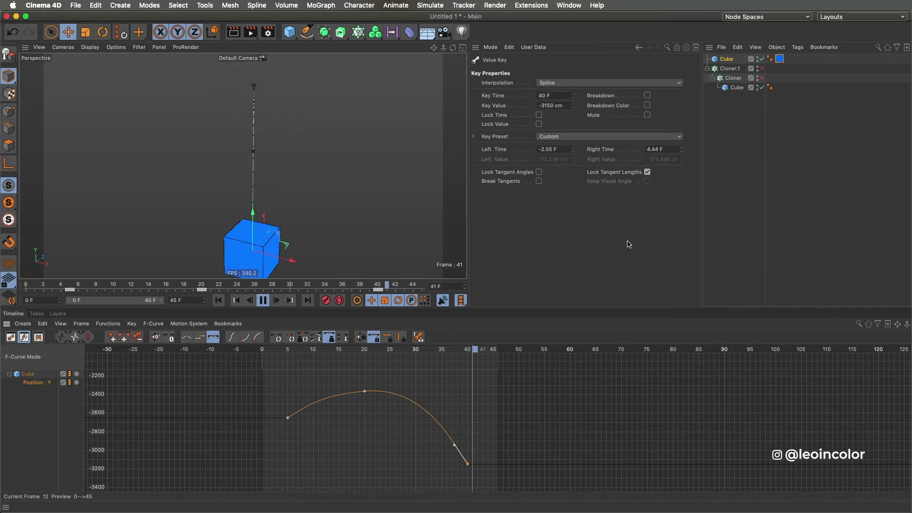
left_click_drag(332, 394, 334, 393)
- Stop playback, return to the first frame and enable both cloners again
left_click(263, 300)
left_click(218, 300)
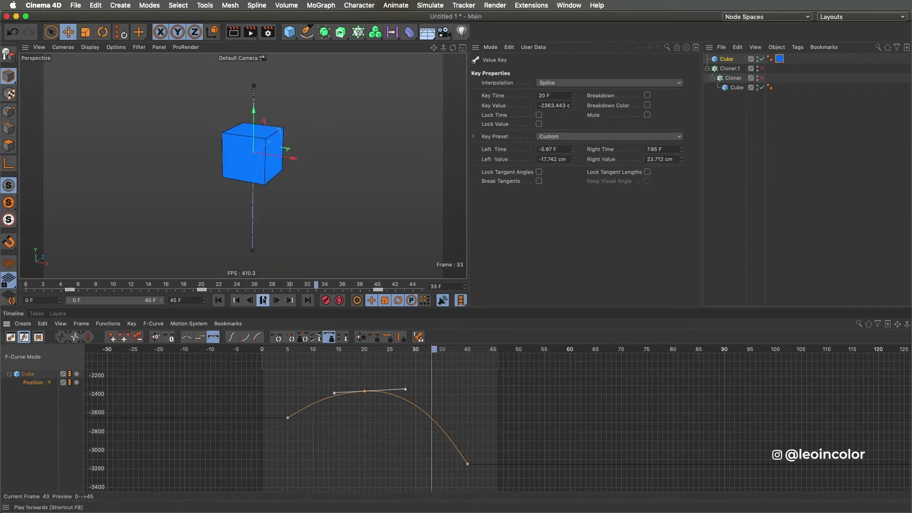
left_click(762, 77)
left_click(762, 68)
right_click_drag(304, 247, 249, 232, "alt")
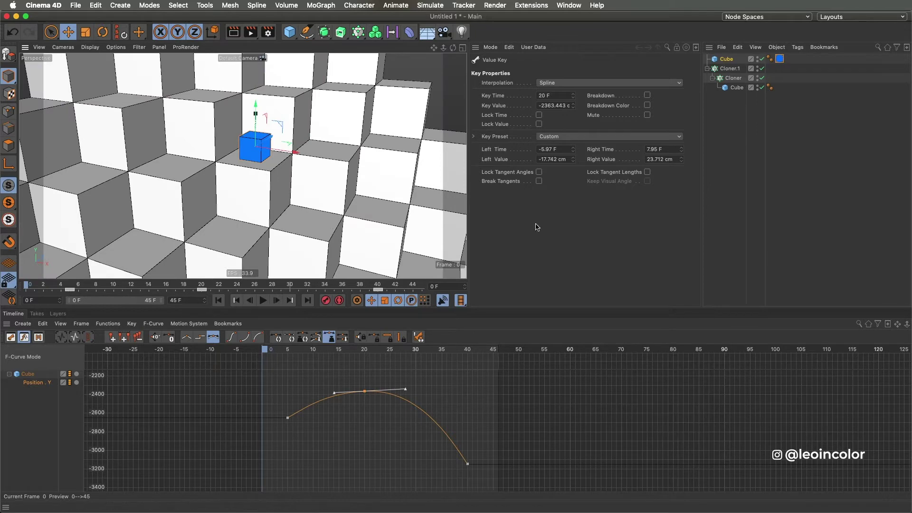
- Key the blue cube's X position and move that key to frame 5 in the F-curve view
left_click(727, 59)
left_click(474, 92)
left_click(289, 349)
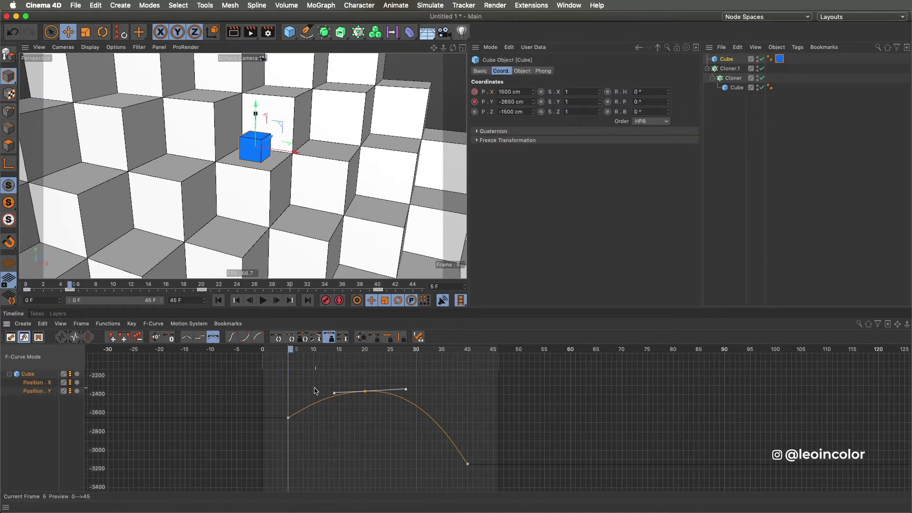
key("h")
left_click_drag(146, 394, 97, 369)
left_click_drag(102, 376, 202, 379)
- At frame 40, set the blue cube's X position to 2000 cm and key it
right_click_drag(506, 422, 186, 440, "alt")
left_click(698, 351)
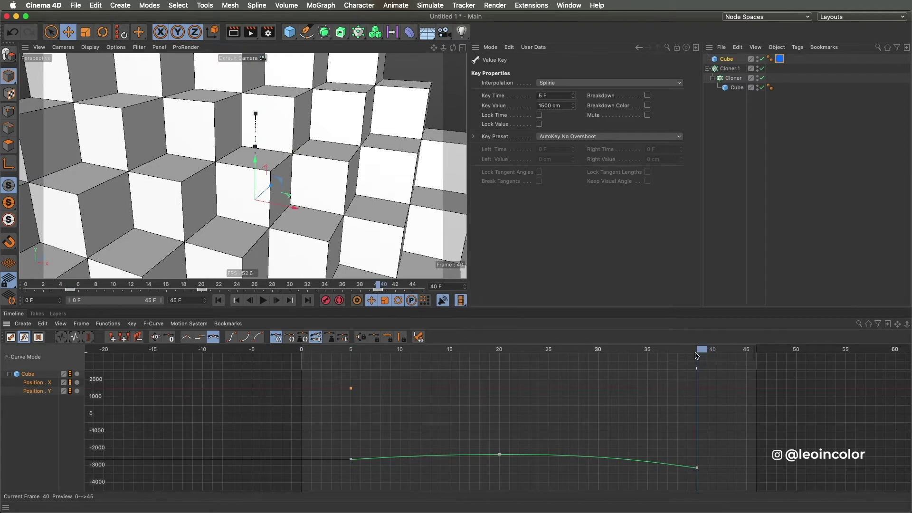
left_click(726, 59)
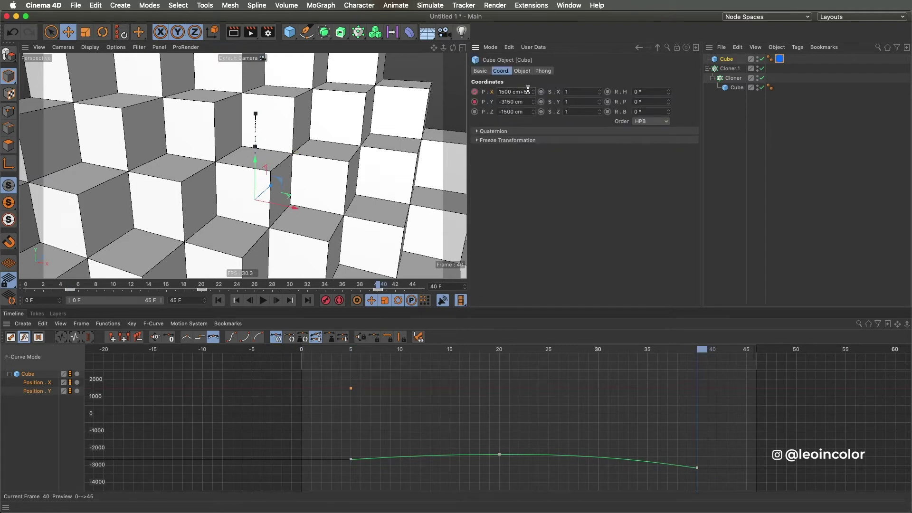
key("Return")
left_click(474, 93)
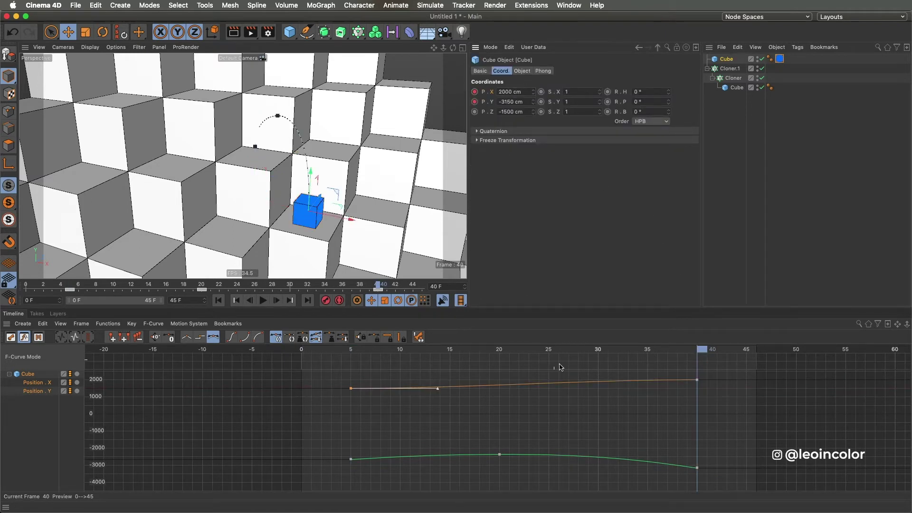
- Play and scrub the animation up to frame 40 to check the cube's jump onto the lower step
left_click(632, 353)
left_click(262, 300)
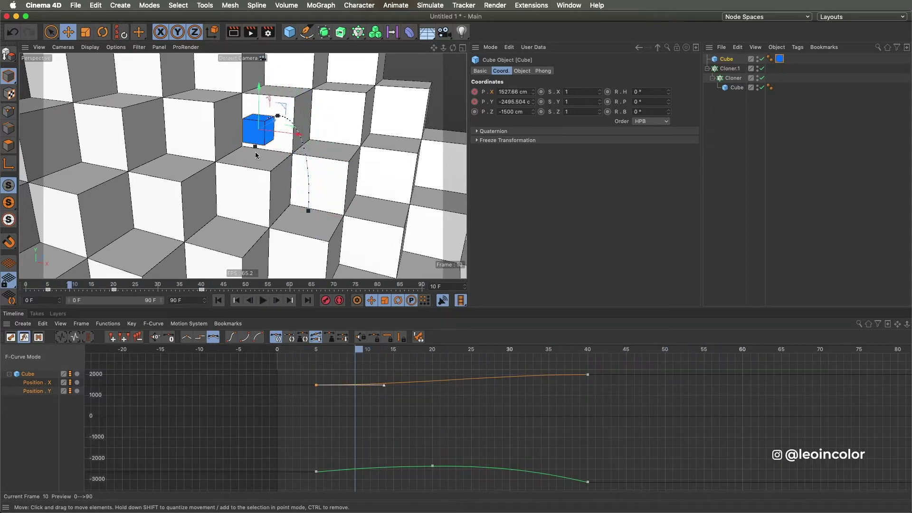
middle_click_drag(312, 210, 311, 198, "alt")
right_click_drag(312, 197, 295, 200, "alt")
left_click_drag(296, 201, 291, 232, "alt")
left_click_drag(363, 354, 605, 370)
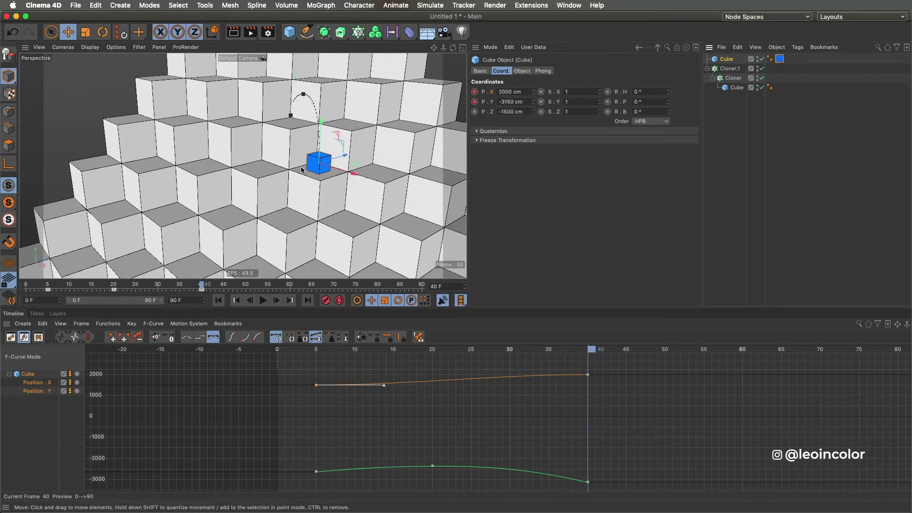
- Key the blue cube's Y position at frame 0 and give that key linear interpolation
left_click_drag(619, 466, 348, 452)
left_click(335, 427)
left_click(324, 350)
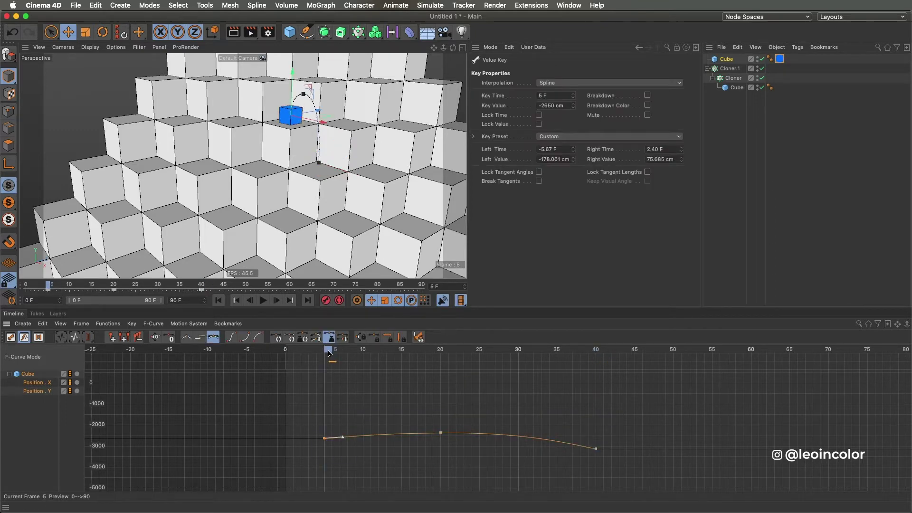
left_click_drag(330, 352, 286, 351)
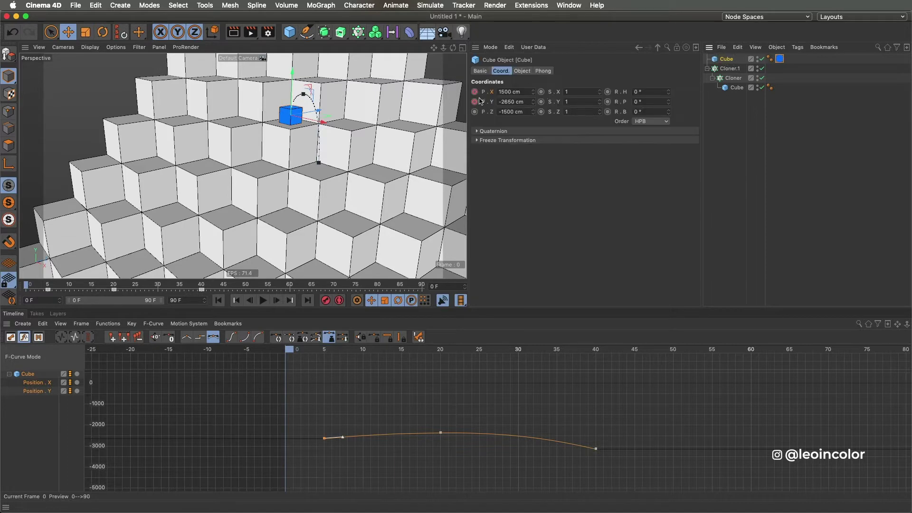
left_click(474, 102)
left_click(286, 437)
left_click(186, 338)
- Set the Y position track to Offset Repeat After with all its keys selected, and play the repeated jump
left_click_drag(289, 350, 280, 414)
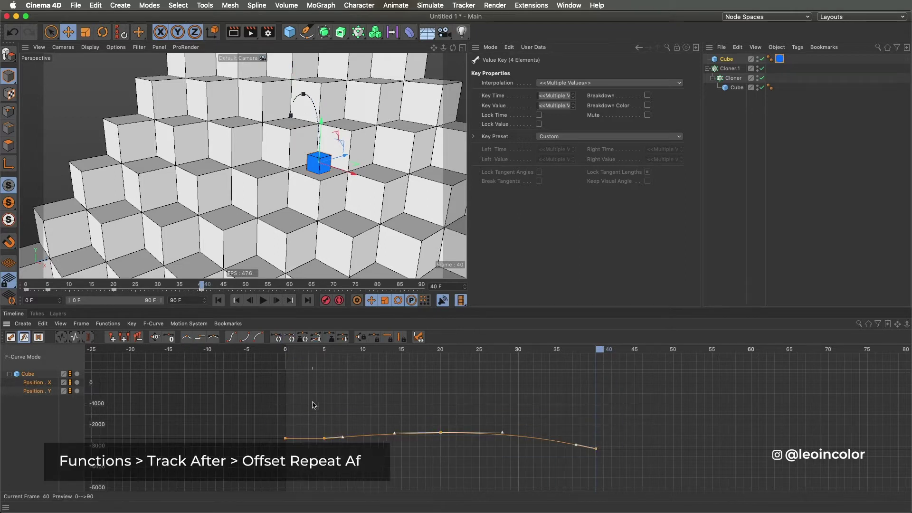
left_click(108, 324)
mouse_move(149, 118)
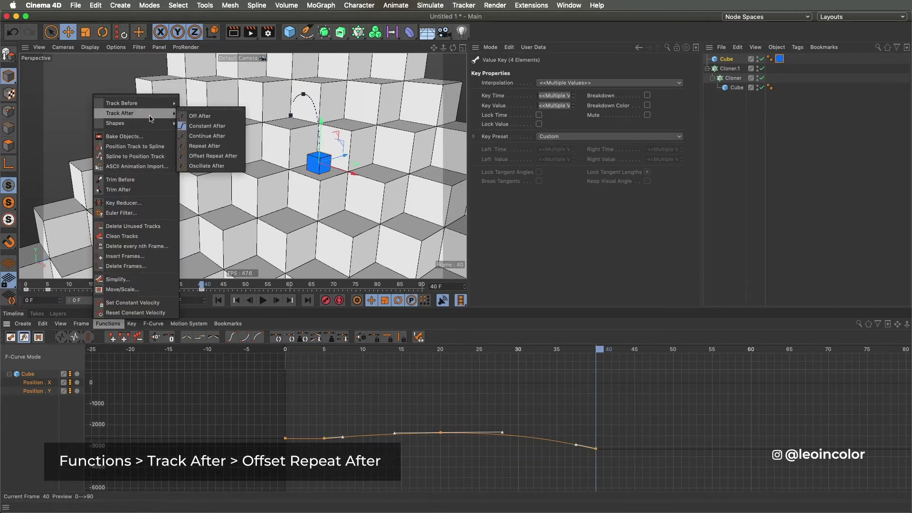
left_click(209, 156)
scroll(437, 386, "down", 3)
right_click_drag(437, 386, 254, 387, "alt")
middle_click_drag(640, 427, 523, 417, "alt")
right_click_drag(524, 417, 469, 413, "alt")
middle_click_drag(358, 382, 439, 380, "alt")
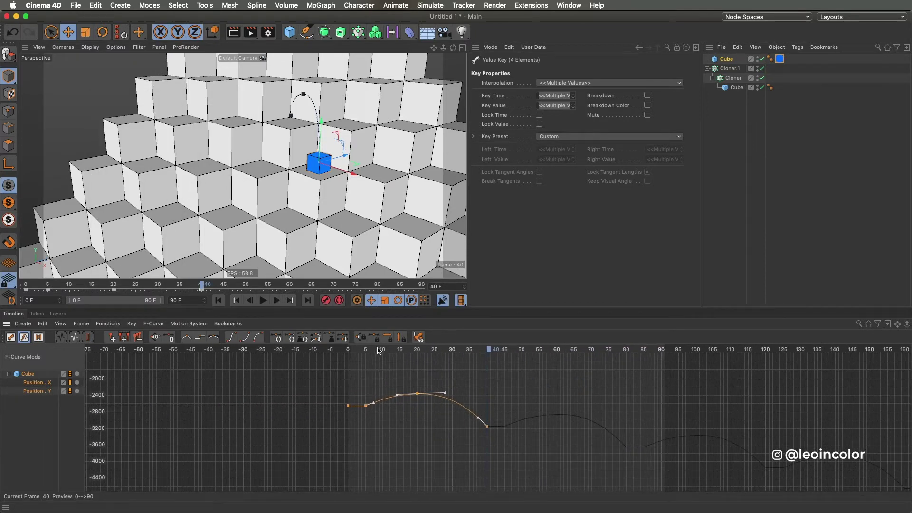
key("F8")
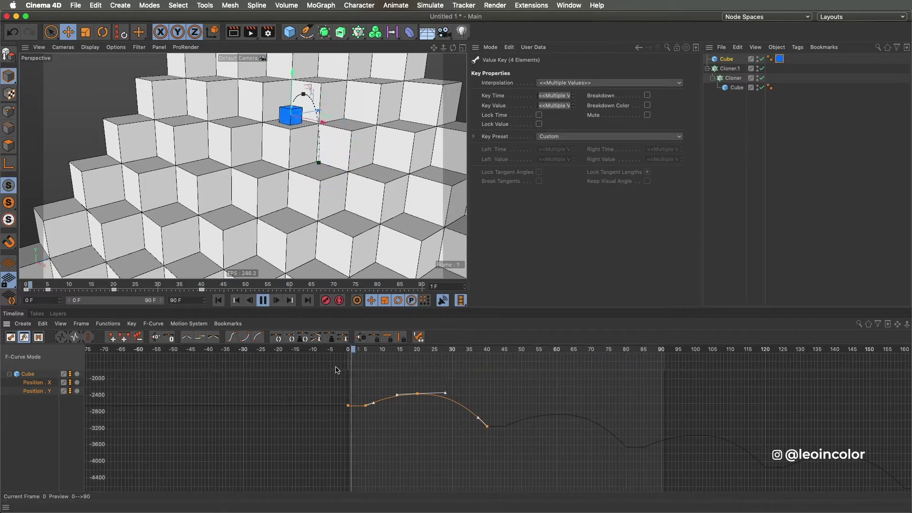
key("F8")
- Key the blue cube's Z position at frame 40, and set and key it at -2000 cm at frame 80
left_click_drag(348, 350, 488, 351)
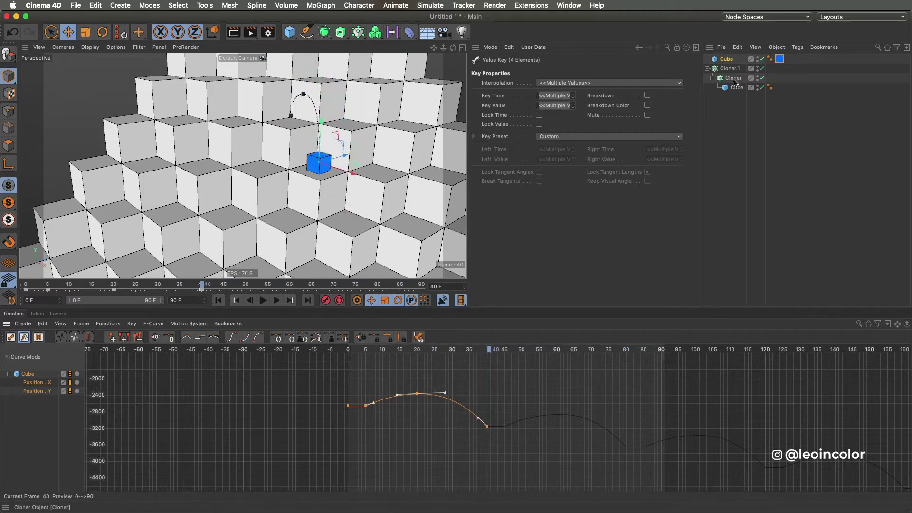
left_click(727, 59)
left_click_drag(497, 350, 629, 350)
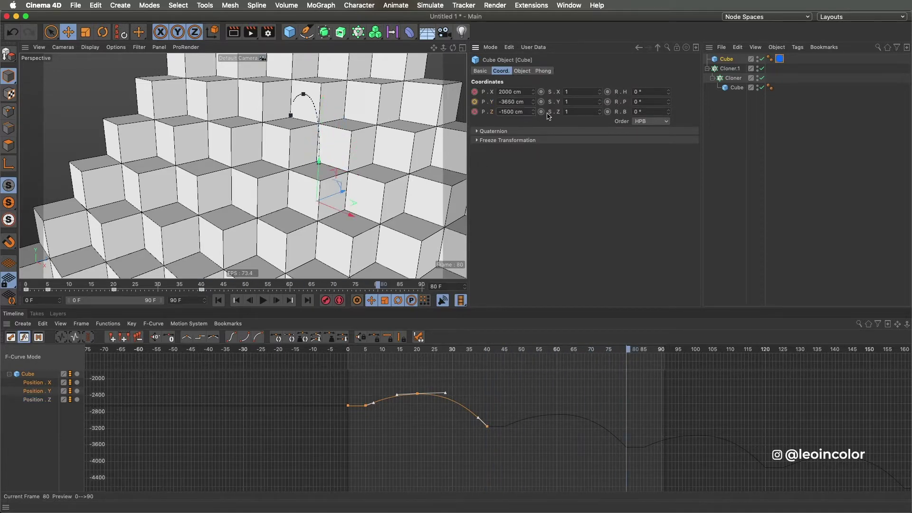
type("0")
key("Return")
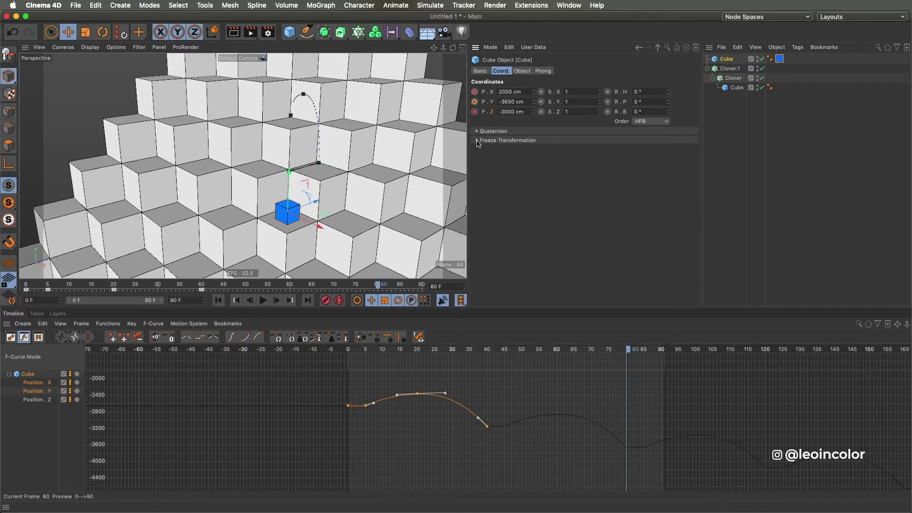
- Show all position tracks of the cube and move the first Z position key from frame 40 to frame 45
left_click(27, 376)
middle_click_drag(557, 407, 532, 454, "alt")
left_click(478, 350)
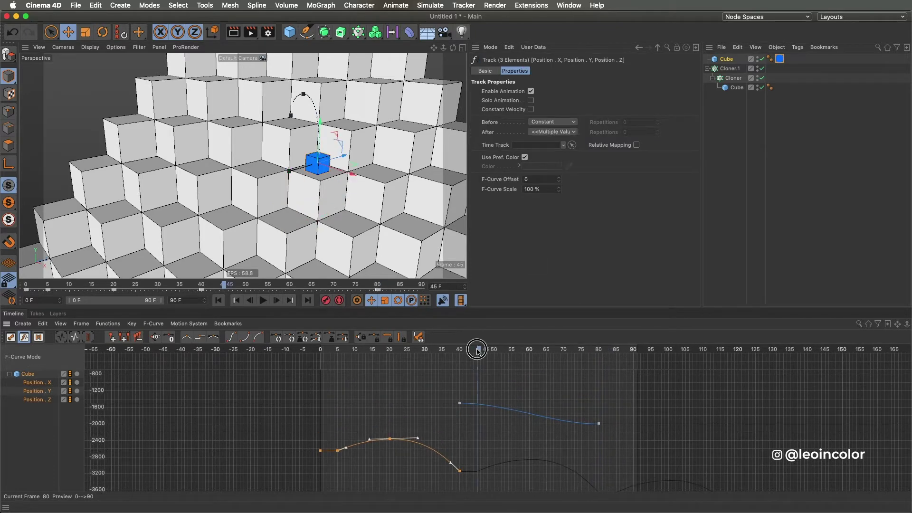
left_click_drag(460, 403, 478, 403)
- Frame the curves and play the animation from the first frame to check both jumps, returning to frame 0
left_click_drag(481, 354, 462, 354)
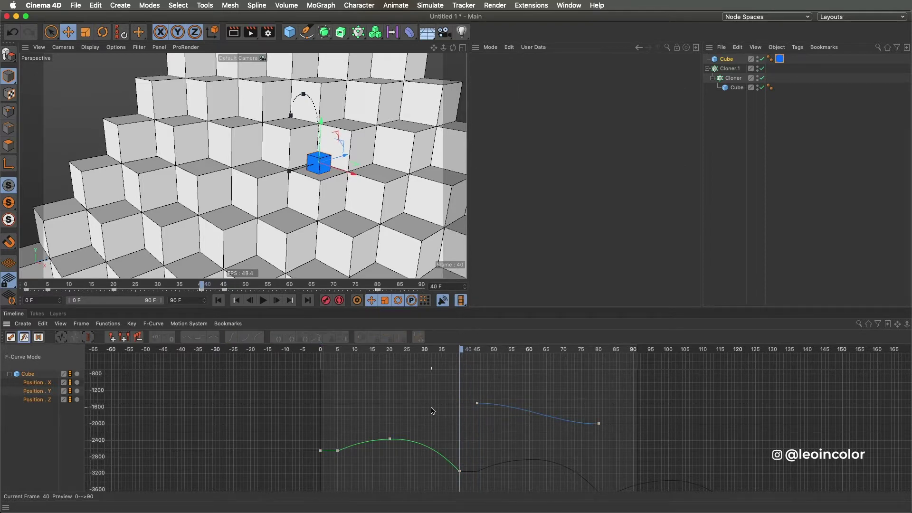
key("h")
left_click(152, 386)
left_click(153, 354)
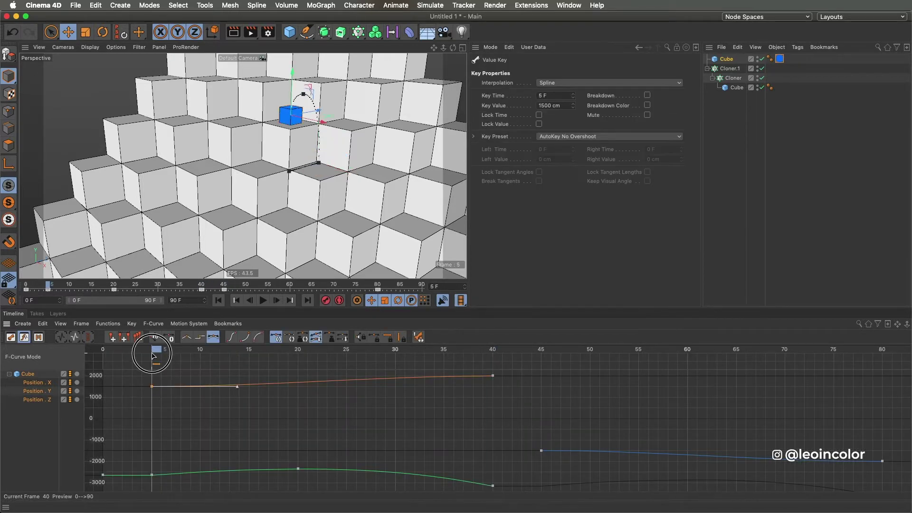
left_click(106, 350)
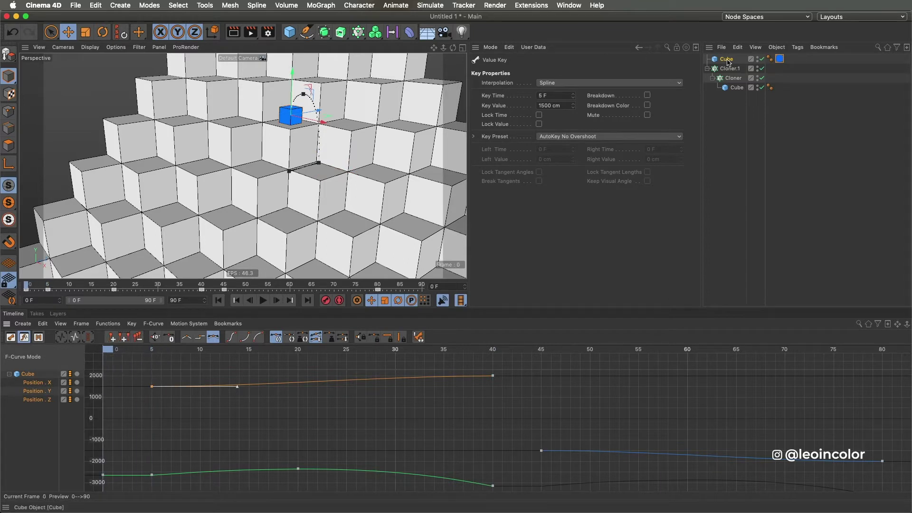
left_click(264, 301)
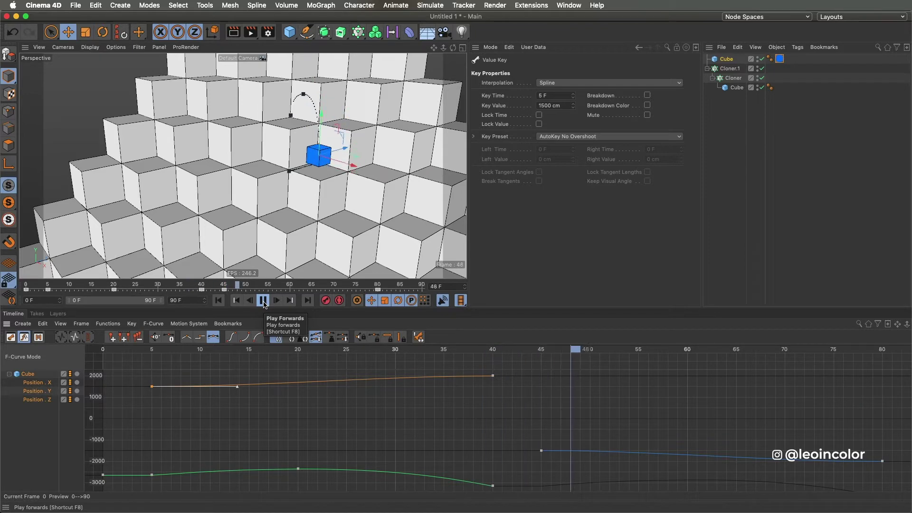
left_click(263, 301)
left_click(218, 301)
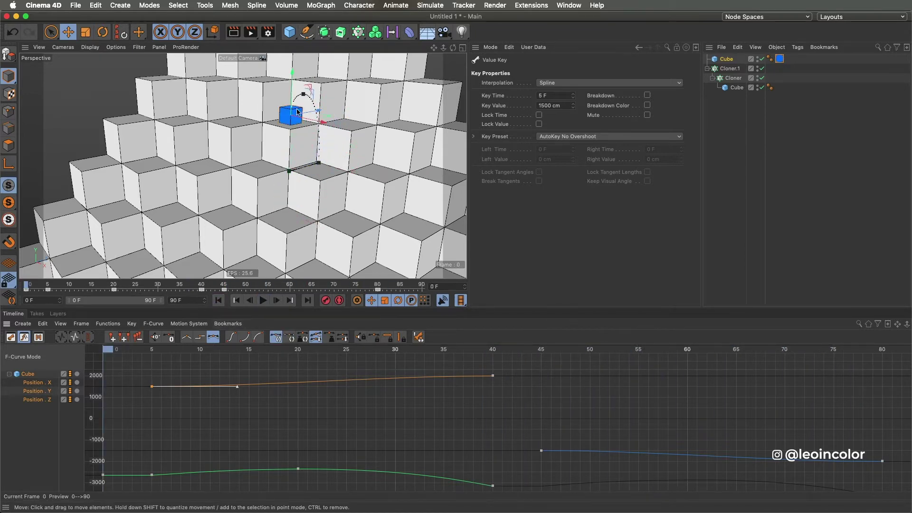
- Key the blue cube's Y scale at 1 on frames 0 and 10
middle_click_drag(288, 120, 268, 146, "alt")
middle_click_drag(303, 190, 288, 179, "alt")
scroll(281, 184, "up", 6)
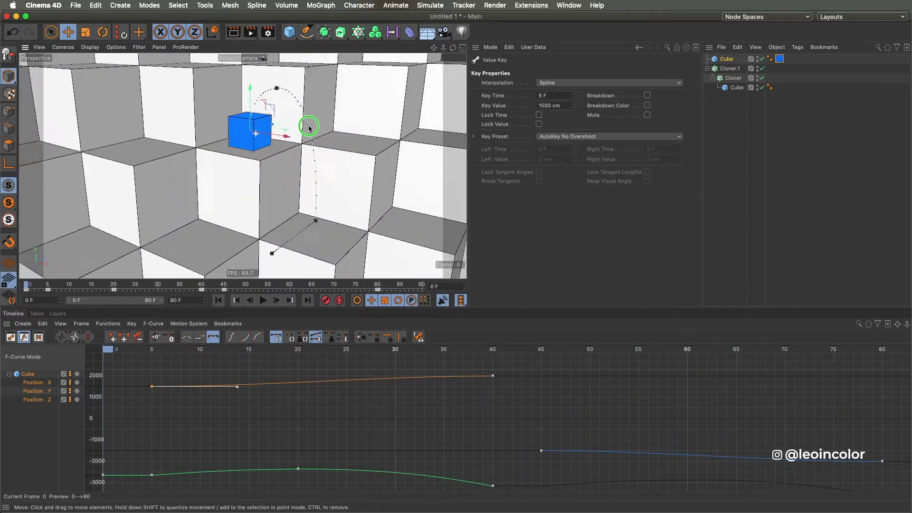
left_click(725, 59)
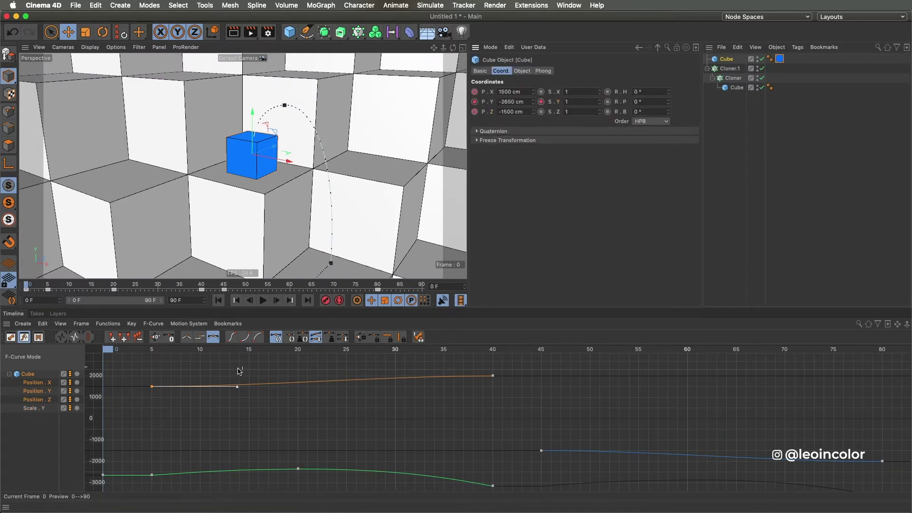
left_click(36, 410)
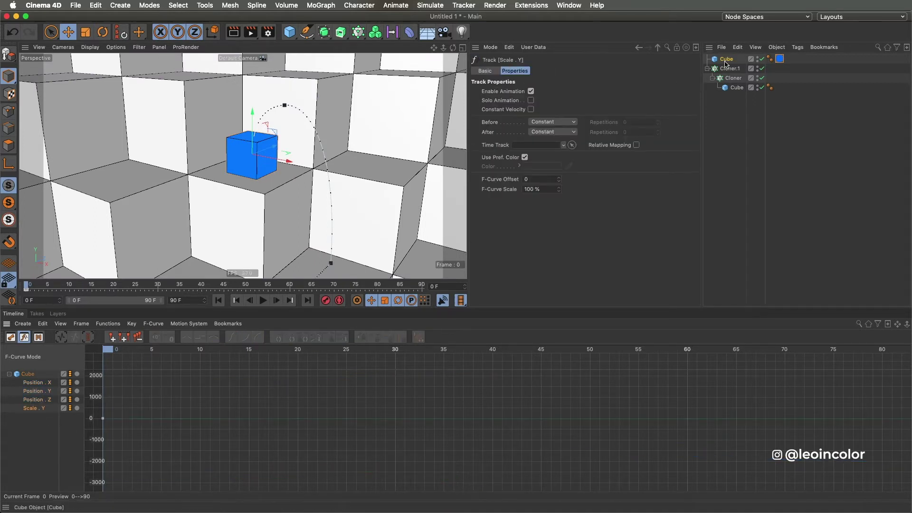
left_click(725, 60)
left_click(208, 351)
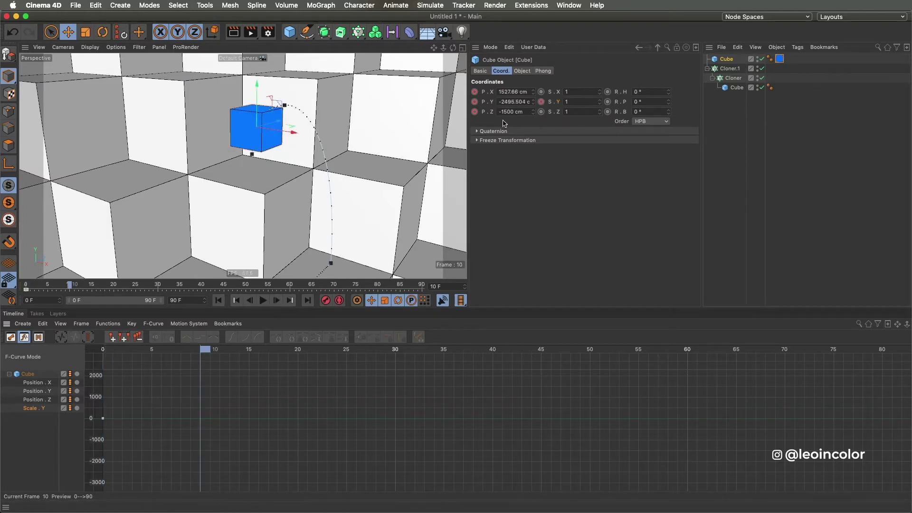
left_click(542, 103)
- At frame 5, set the blue cube's Y scale to 0.6 and key it
left_click_drag(199, 351, 153, 356)
left_click_drag(584, 103, 551, 103)
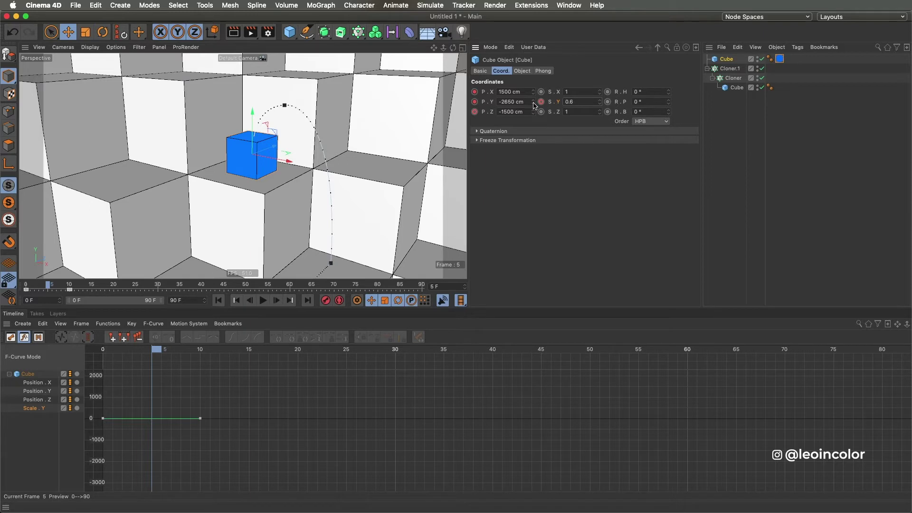
key("Return")
left_click_drag(154, 351, 208, 361)
- At frame 5, lower the squashed cube onto its step at Y position -2690 cm, key it and play the result
left_click(30, 382, "shift")
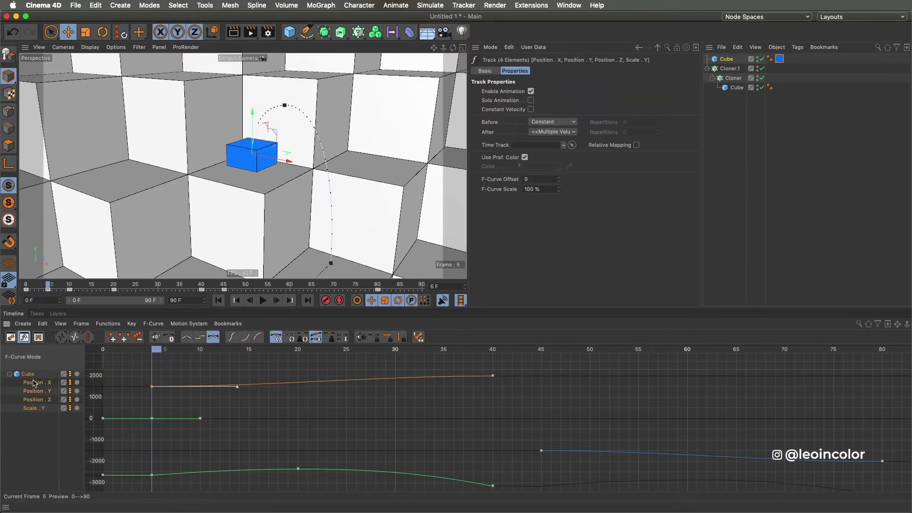
right_click_drag(247, 181, 306, 159, "alt")
left_click_drag(271, 181, 292, 151, "alt")
left_click_drag(151, 350, 160, 381)
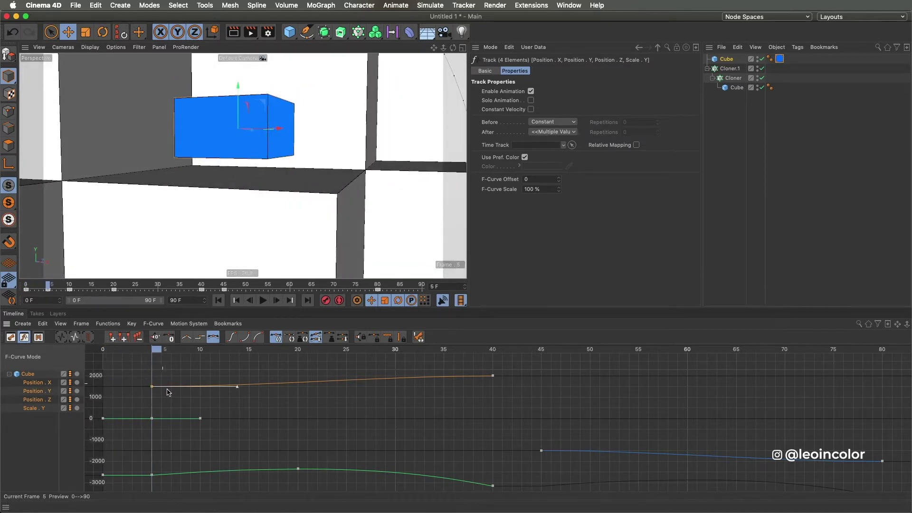
left_click(151, 474)
left_click_drag(238, 87, 237, 108)
left_click_drag(320, 200, 313, 181, "alt")
right_click_drag(314, 181, 265, 209, "alt")
left_click_drag(265, 210, 220, 235, "alt")
left_click(730, 60)
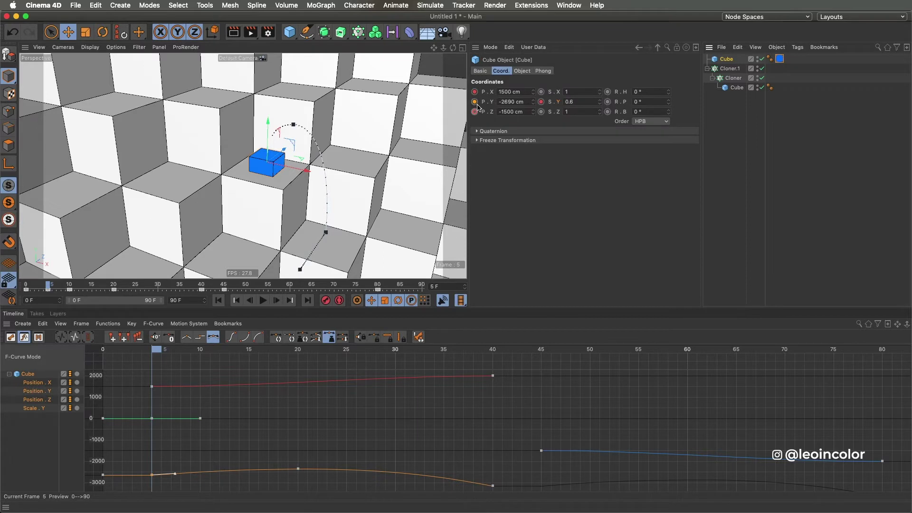
left_click(263, 300)
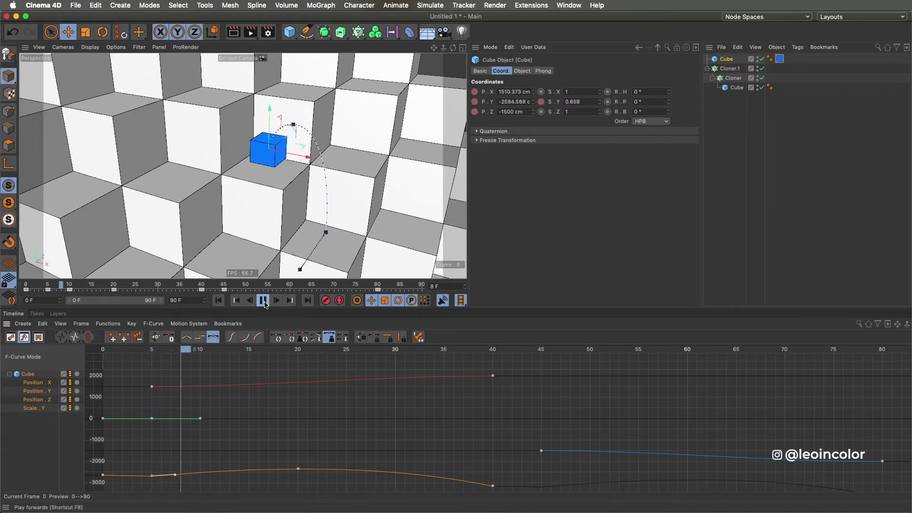
left_click(261, 304)
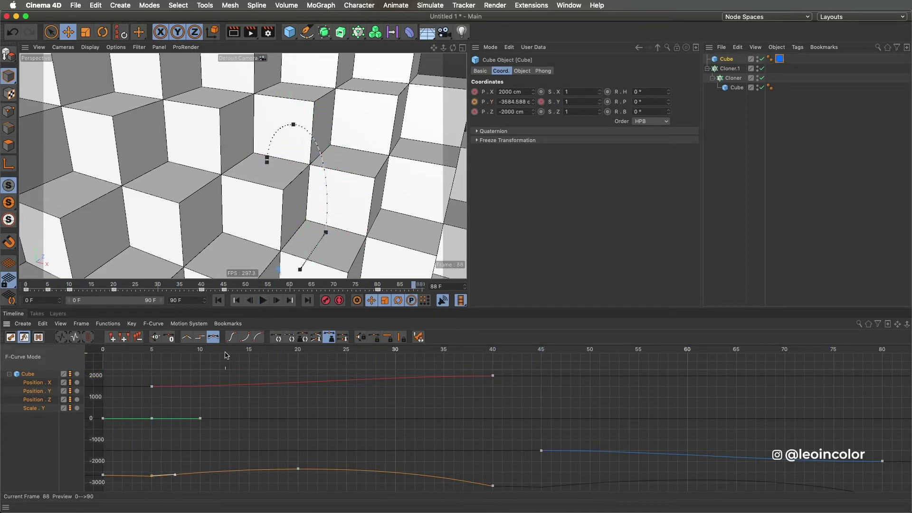
- Key the Y scale of 1 at frame 40 and give the frame 10 scale key linear interpolation
left_click(199, 357)
mouse_move(198, 357)
left_mouse_down()
mouse_move(155, 365)
mouse_move(201, 366)
left_mouse_up()
left_click(201, 418)
left_click(495, 357)
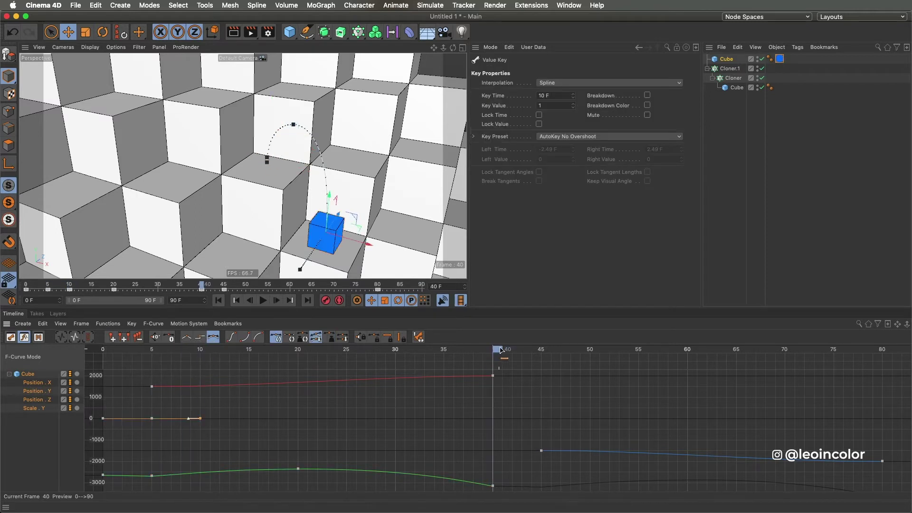
left_click(727, 59)
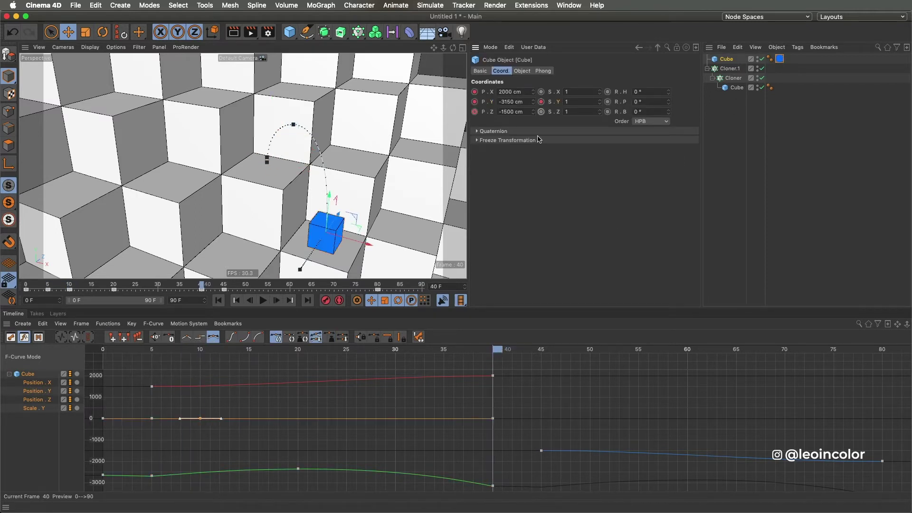
left_click(201, 419)
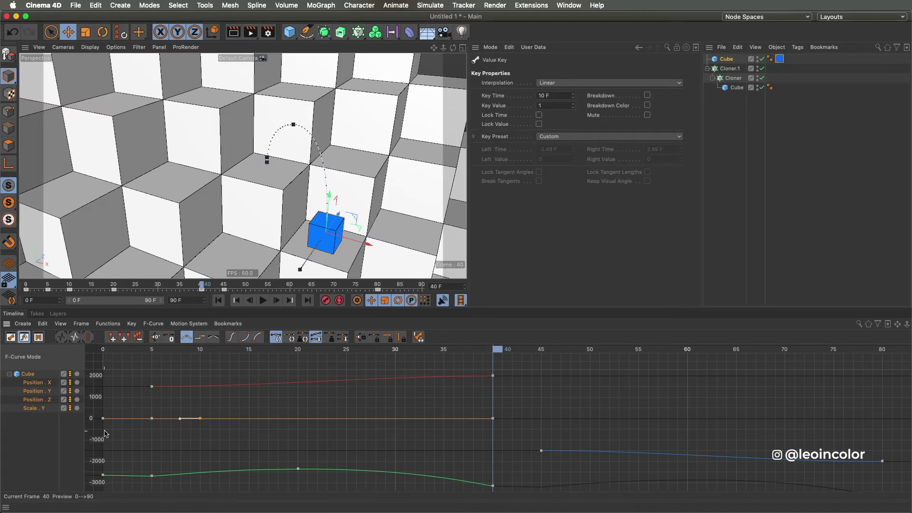
- Select all Y scale keys and set their track to Repeat After
left_click_drag(535, 433, 128, 399)
left_click(81, 324)
mouse_move(108, 324)
mouse_move(162, 115)
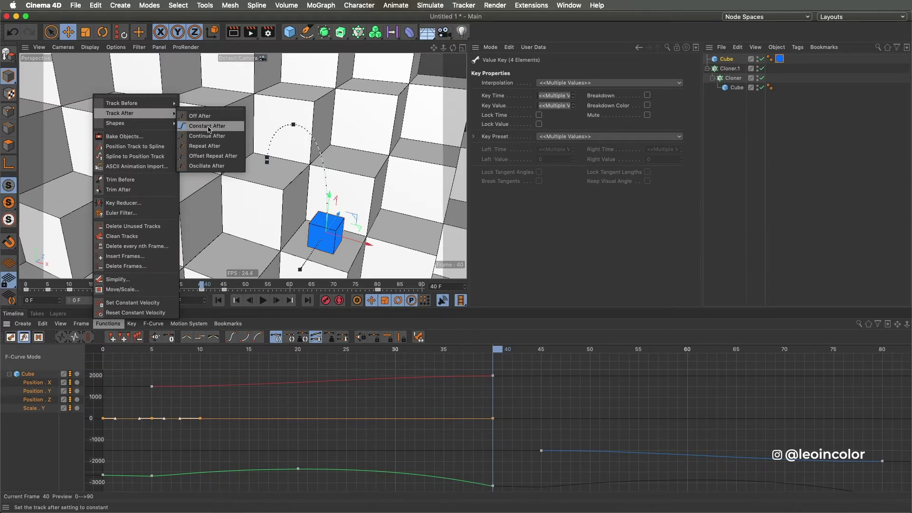
left_click(217, 148)
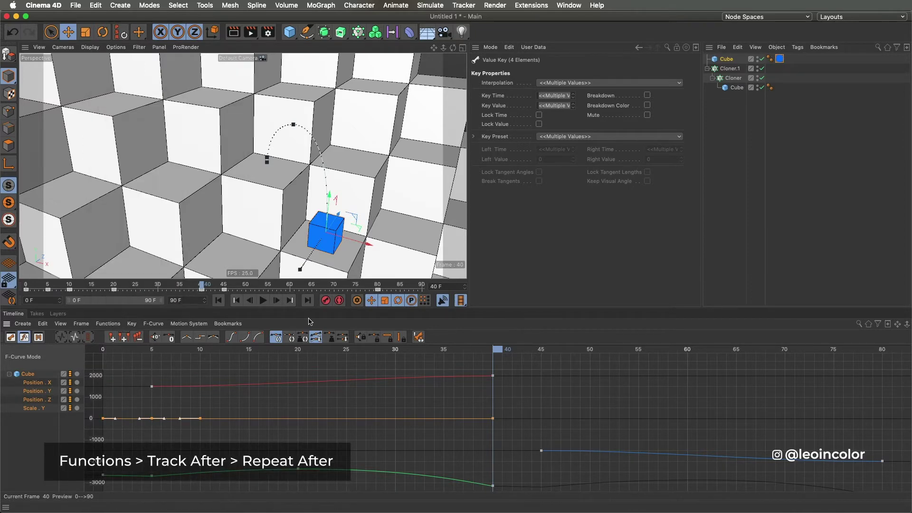
left_click(531, 403)
- Play the animation to check how the squash repeats on each jump
right_click_drag(517, 411, 216, 419, "alt")
middle_click_drag(551, 434, 435, 431, "alt")
left_click(170, 352)
middle_click_drag(305, 231, 266, 199, "alt")
left_click(263, 300)
left_click(263, 301)
- Move the Y scale keys in the F-curve from frame 10 to 9 and from frame 5 to 6
left_click(211, 350)
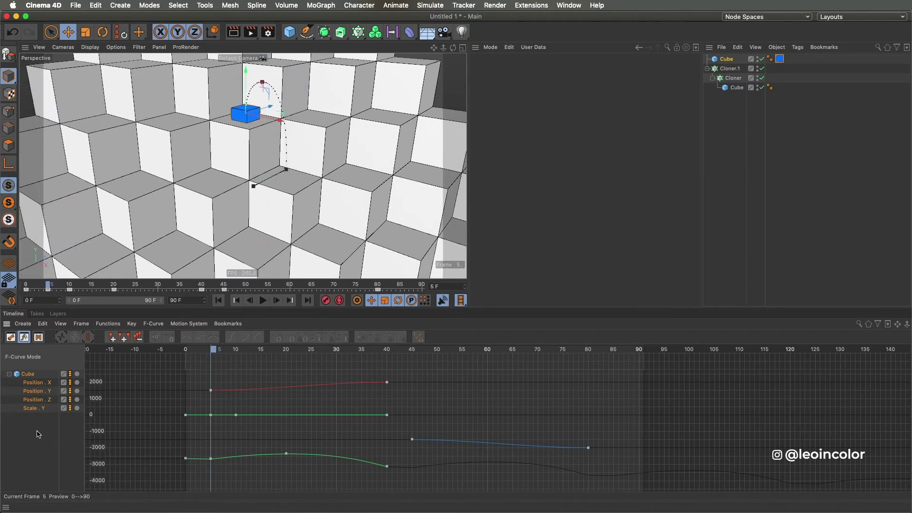
left_click(38, 408)
key("h")
left_click_drag(295, 374, 275, 374)
middle_click_drag(206, 460, 252, 463, "alt")
left_click_drag(244, 488, 265, 490)
middle_click_drag(339, 457, 299, 454, "alt")
right_click_drag(300, 454, 281, 452, "alt")
- Play the animation from the first frame to check the retimed squash, and return to the start
left_click_drag(167, 350, 129, 350)
left_click(263, 300)
left_click(263, 300)
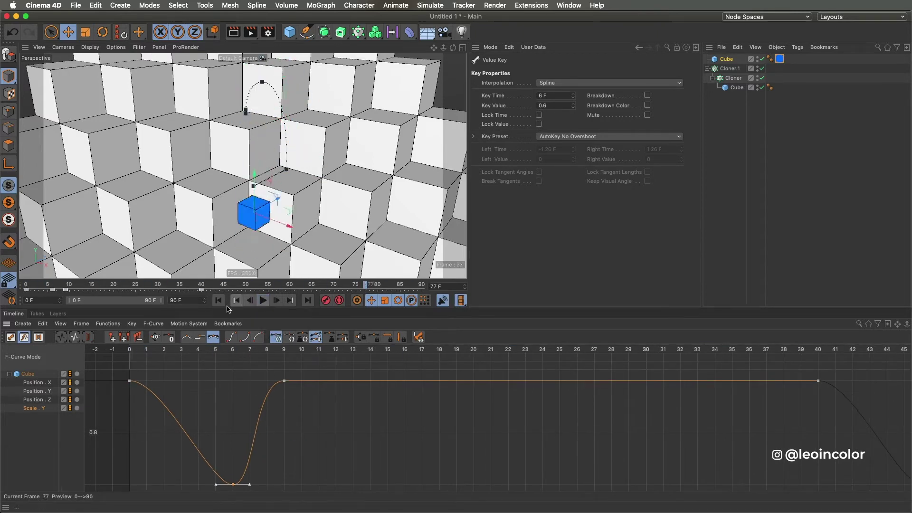
left_click(218, 301)
- Show all the cube's tracks and extend the timeline and its preview range to 160 frames
left_click(24, 374)
key("h")
right_click_drag(518, 435, 396, 432, "alt")
middle_click_drag(396, 433, 211, 430, "alt")
right_click_drag(211, 430, 183, 429, "alt")
double_click(183, 300)
type("160")
key("Return")
double_click(96, 301)
- Key the blue cube's Z position at frame 85 and zero the tangents of the Z keys at frames 80 and 85
left_click(533, 350)
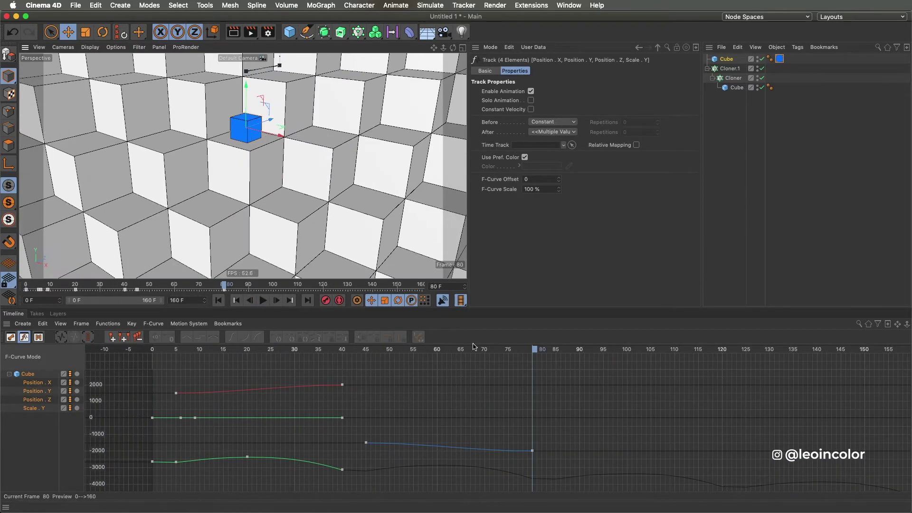
left_click(559, 349)
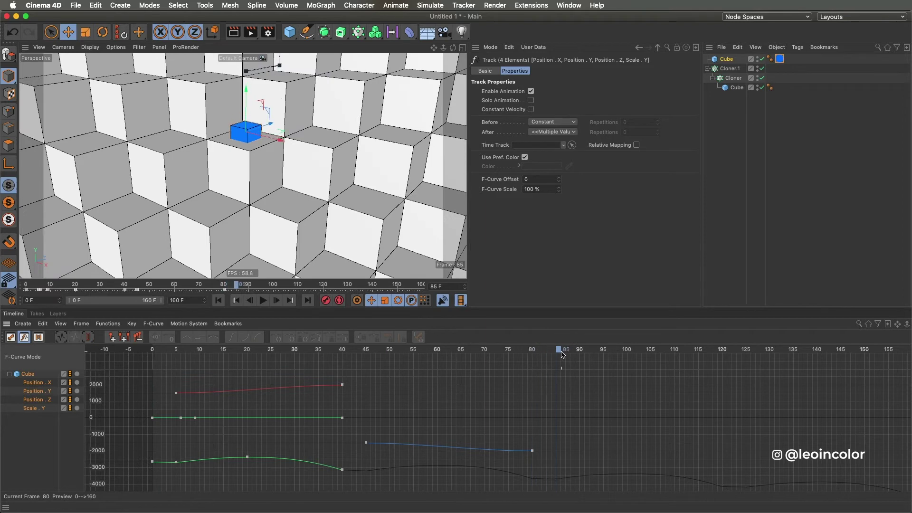
left_click(726, 58)
left_click(477, 114)
left_click_drag(521, 439, 566, 462)
left_click(169, 337)
- At frame 120, set the blue cube's Z position to -2500 cm and key it
middle_click_drag(595, 430, 464, 431, "alt")
left_click_drag(423, 350, 590, 350)
left_click(726, 59)
type("500")
key("Return")
left_click(475, 111)
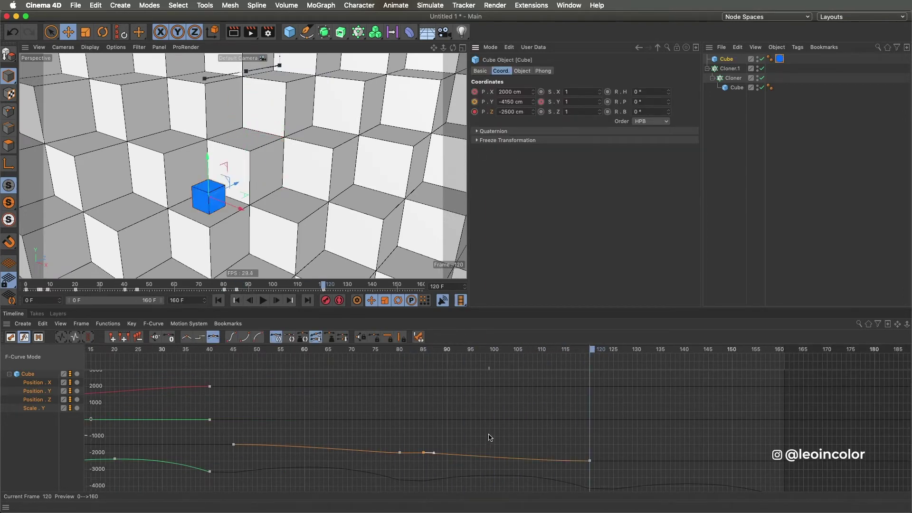
- Key the blue cube's X position at frame 125 and move it to about 2500 cm with another key at frame 160
right_click_drag(488, 435, 383, 432, "alt")
middle_click_drag(396, 428, 393, 422, "alt")
left_click(629, 350)
left_click_drag(631, 352, 758, 352)
right_click_drag(622, 400, 578, 437, "alt")
left_click(368, 390)
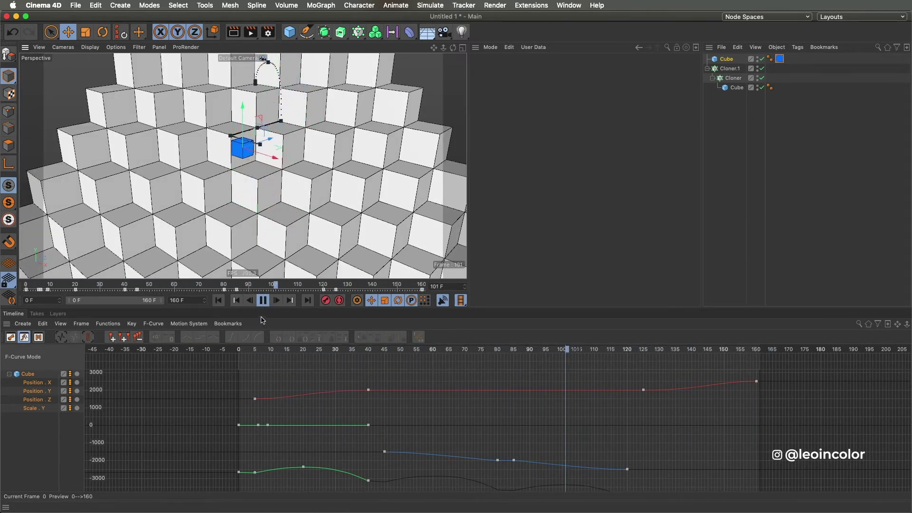
- At the first frame, add a Bulge deformer as a child of the blue cube and show its object properties
left_click(232, 354)
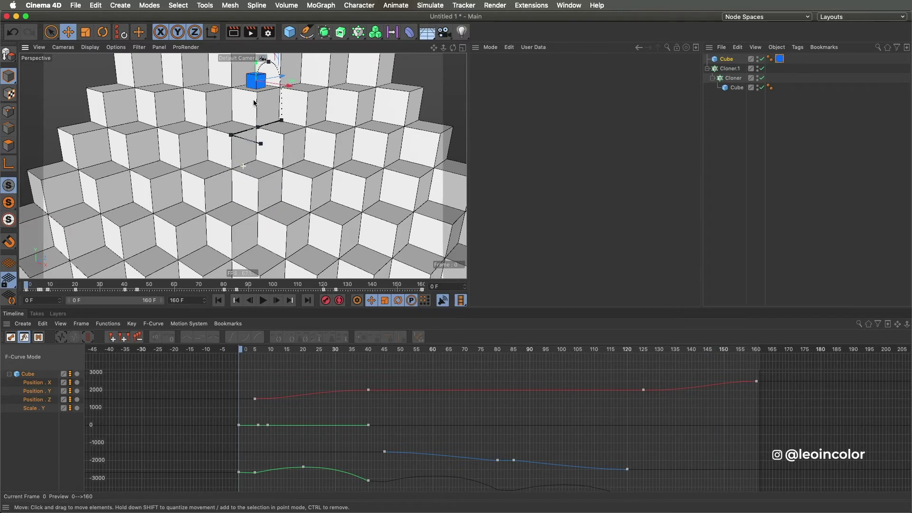
key("o")
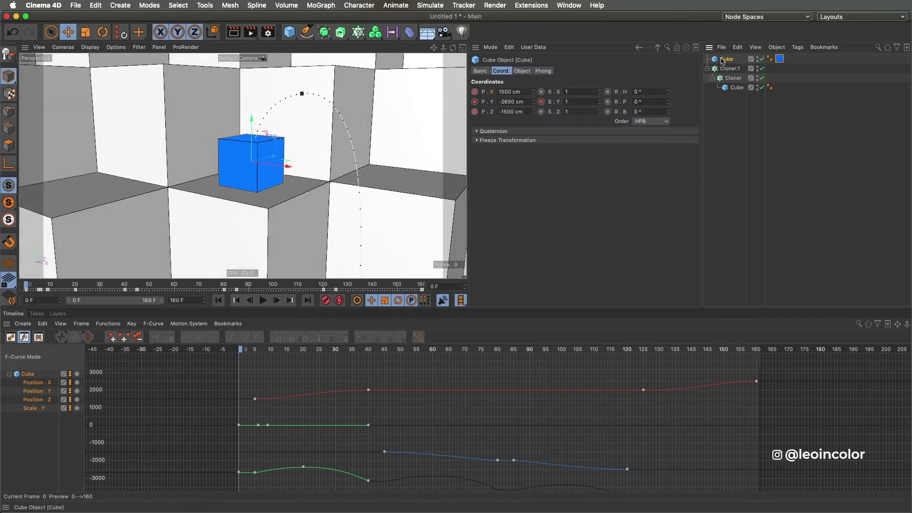
left_click(410, 32)
left_click(509, 50)
left_click_drag(728, 59, 728, 69)
left_click(522, 71)
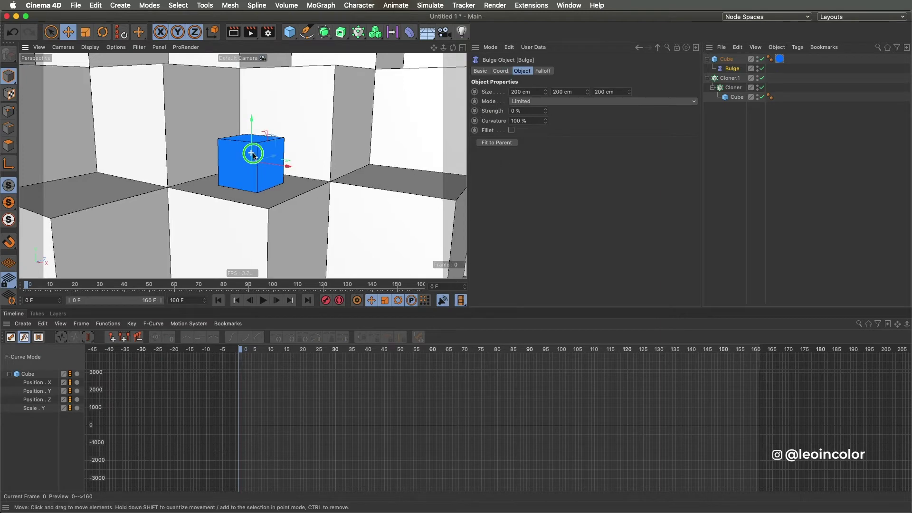
- Scale the Bulge deformer up to 220 cm and move it down about 25 cm
scroll(352, 190, "up", 5)
key("t")
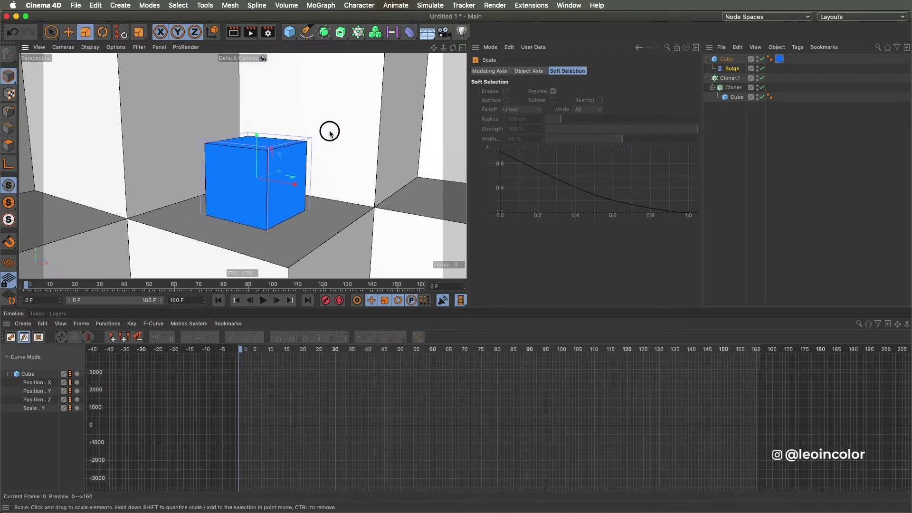
key("e")
left_click_drag(256, 142, 257, 147)
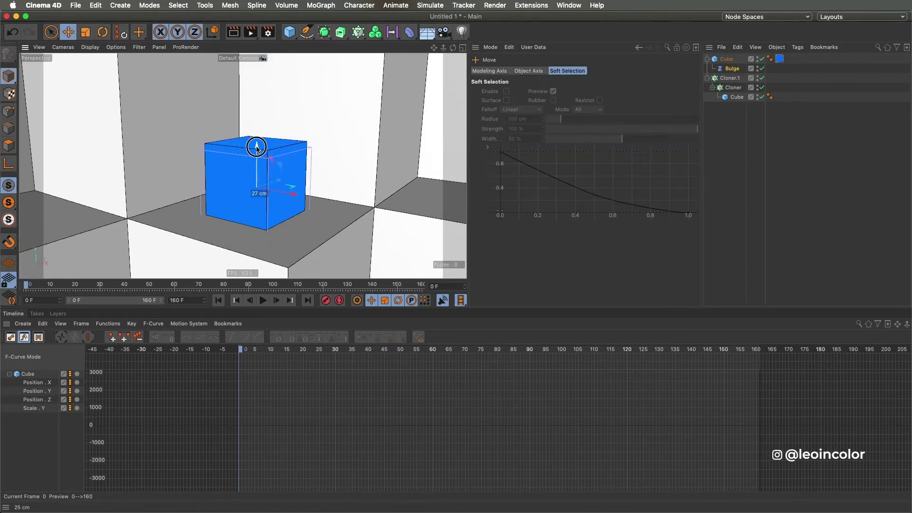
- Raise the Bulge deformer's strength to 106% to preview the deformation
left_click(732, 69)
left_click(523, 71)
mouse_move(545, 111)
left_mouse_down()
mouse_move(546, 79)
mouse_move(546, 107)
left_mouse_up()
- Set the blue cube's X, Y and Z segments to 100 each
left_click(726, 59)
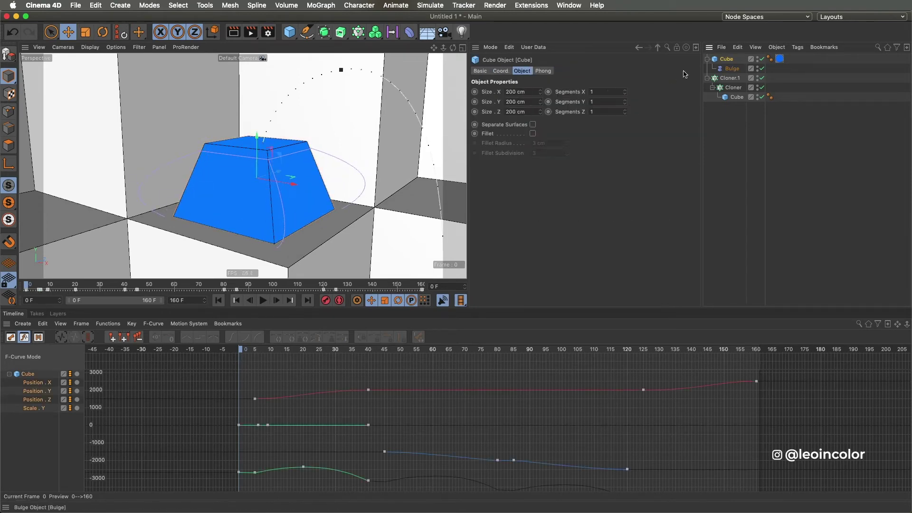
left_click_drag(598, 90, 562, 70)
type("100")
key("Tab")
type("100")
key("Tab")
type("100")
key("Tab")
- Set the Bulge deformer's mode to Unlimited and key its strength at 0% at frame 10
left_click(733, 69)
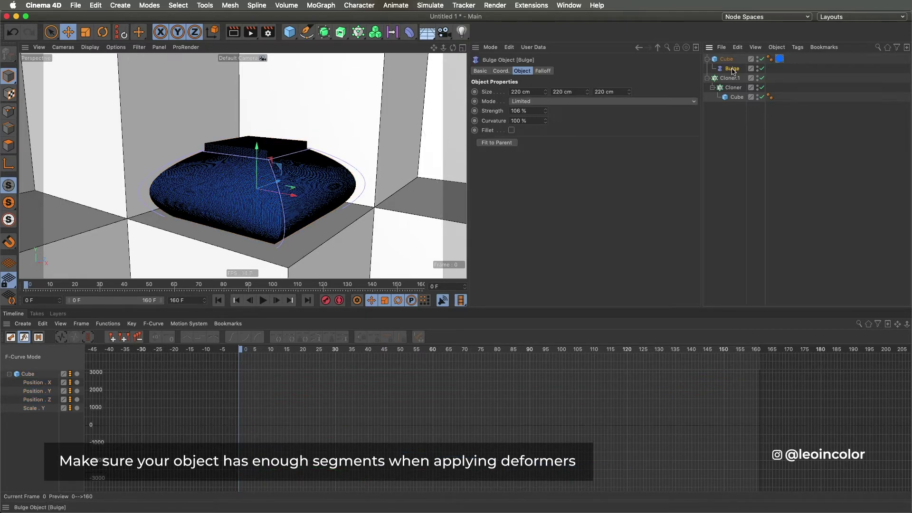
left_click(608, 101)
left_click(602, 131)
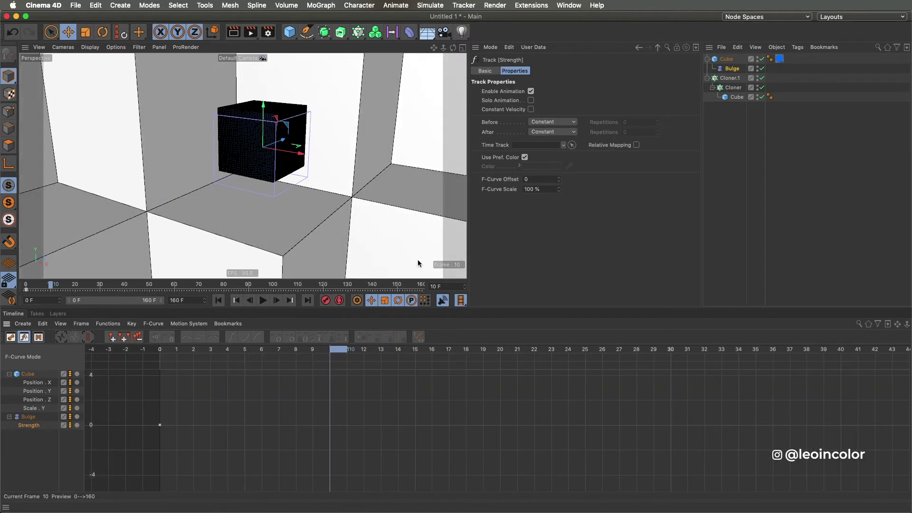
left_click(475, 110)
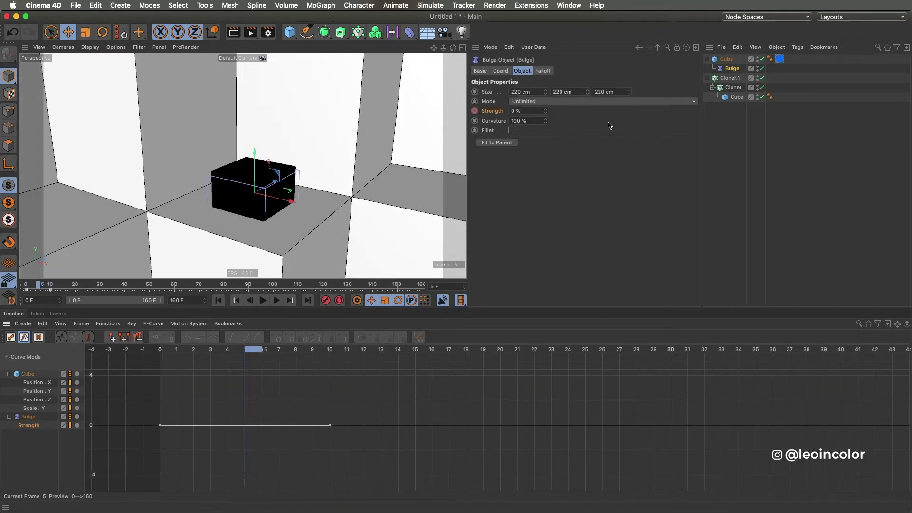
- Set the Bulge strength to 25% at frame 5 and key it
type("25")
key("Return")
left_click_drag(252, 350, 245, 373)
left_click_drag(526, 111, 489, 114)
type("25")
key("Return")
left_click(474, 111)
- Set the Bulge strength to -5% at frame 9 and key it
right_click_drag(369, 413, 268, 450, "alt")
middle_click_drag(354, 418, 350, 464, "alt")
right_click_drag(350, 464, 309, 480, "alt")
left_click_drag(279, 350, 326, 397)
type("-5")
key("Return")
left_click(474, 111)
- Key the Bulge strength at about 5% at frame 12 and at 0% at frame 15
middle_click_drag(360, 443, 327, 428, "alt")
left_click_drag(293, 350, 327, 350)
left_click(476, 111)
left_click_drag(340, 353, 303, 366)
left_click(529, 111)
type("0")
key("Return")
left_click(475, 111)
left_click(367, 349)
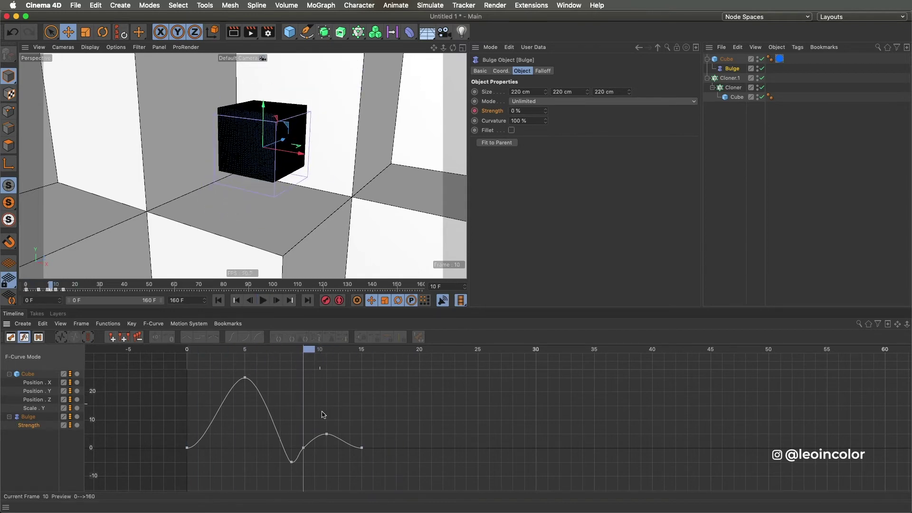
- Delete the Bulge strength key at frame 10 and play the animation to check the squash
left_click(303, 448)
key("Delete")
key("F8")
key("shift+f")
- Key the Bulge strength at frame 40 and make the keys at frames 15 and 40 linear
left_click_drag(196, 351, 381, 376)
right_click_drag(542, 432, 376, 430, "alt")
middle_click_drag(376, 430, 146, 439, "alt")
left_click(27, 375, "shift")
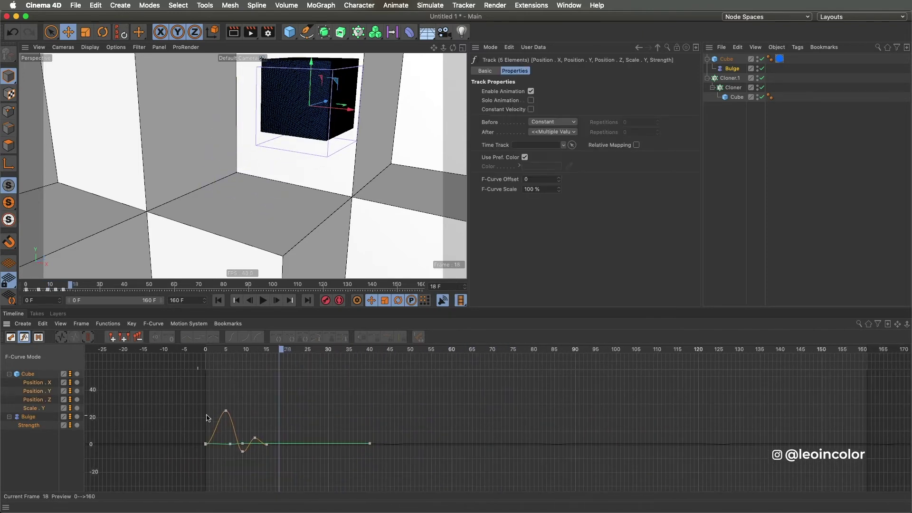
left_click(370, 350)
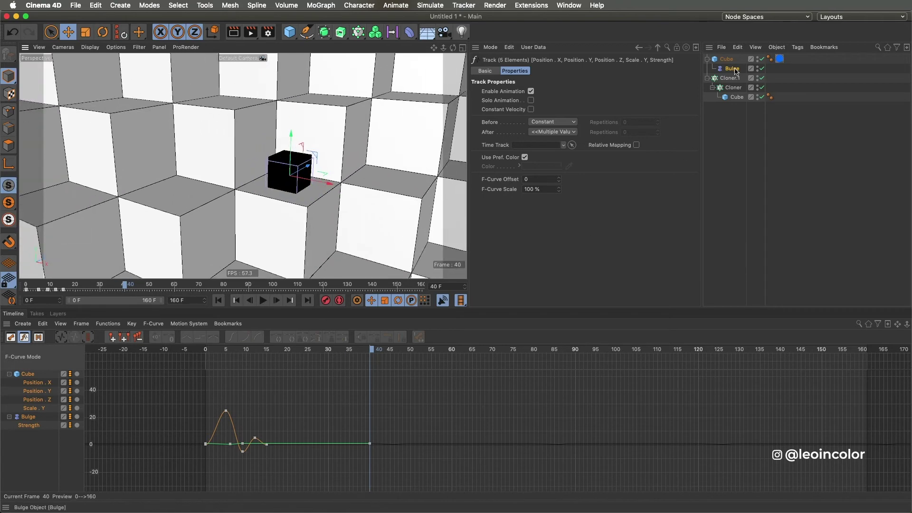
left_click(732, 69)
left_click(25, 427)
left_click_drag(395, 466, 261, 439)
left_click(186, 337)
- Select all Bulge strength keys and set the track to repeat after its last key
left_click_drag(419, 458, 210, 400)
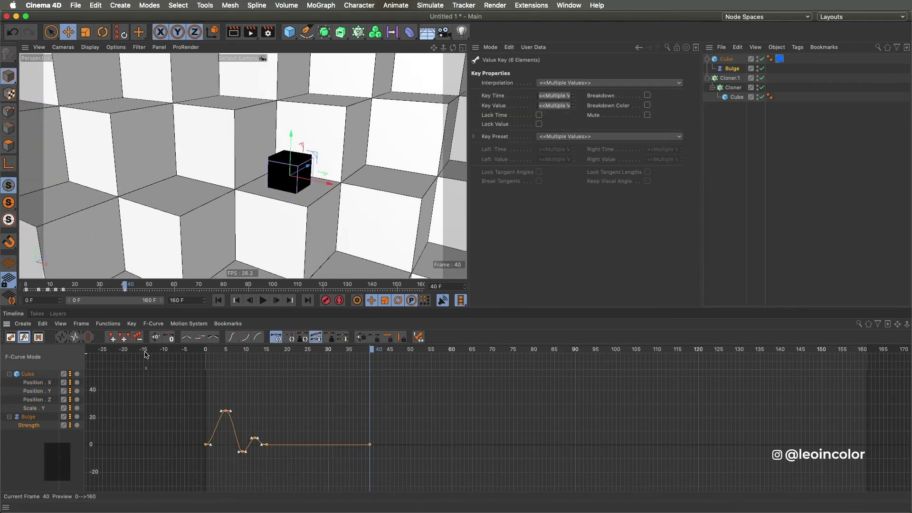
left_click(108, 324)
mouse_move(143, 115)
left_click(209, 148)
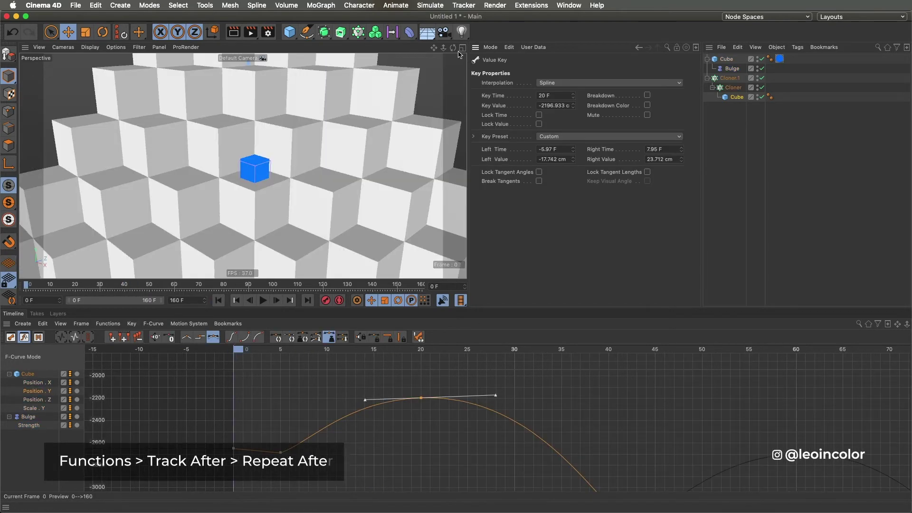
- Add a camera, look through it, and set its heading to 45° and pitch to -10°
left_click(443, 32)
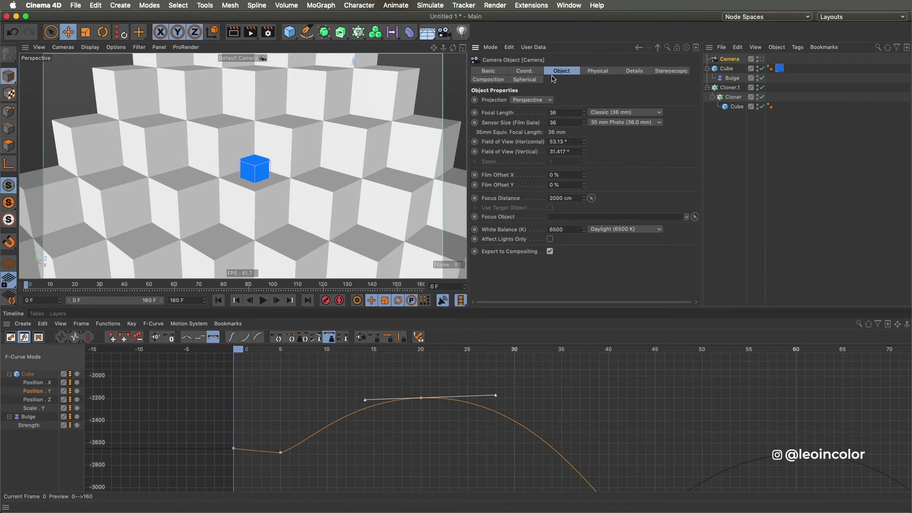
left_click(525, 71)
left_click(762, 59)
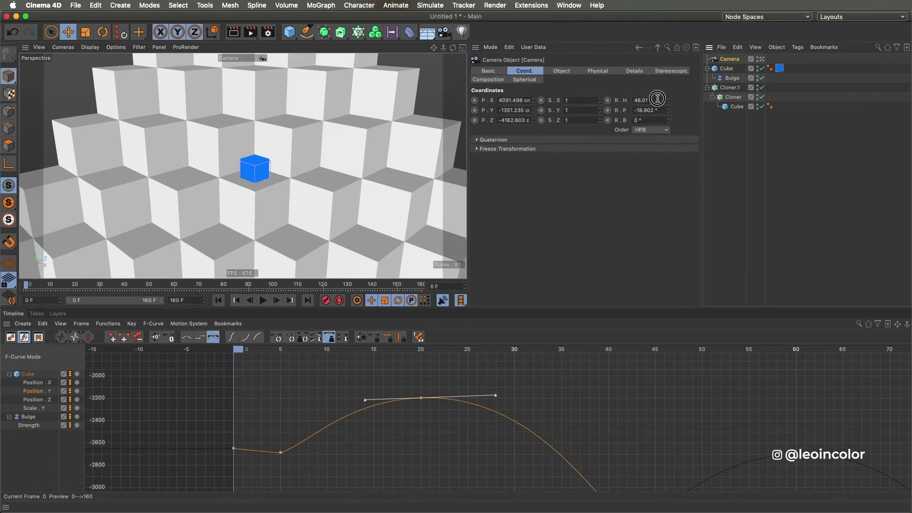
type("45")
key("Tab")
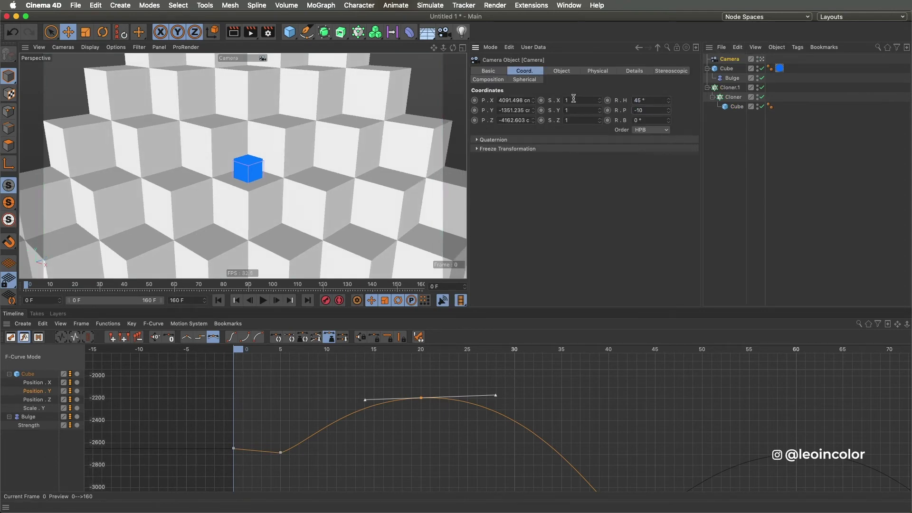
type("-10")
key("Return")
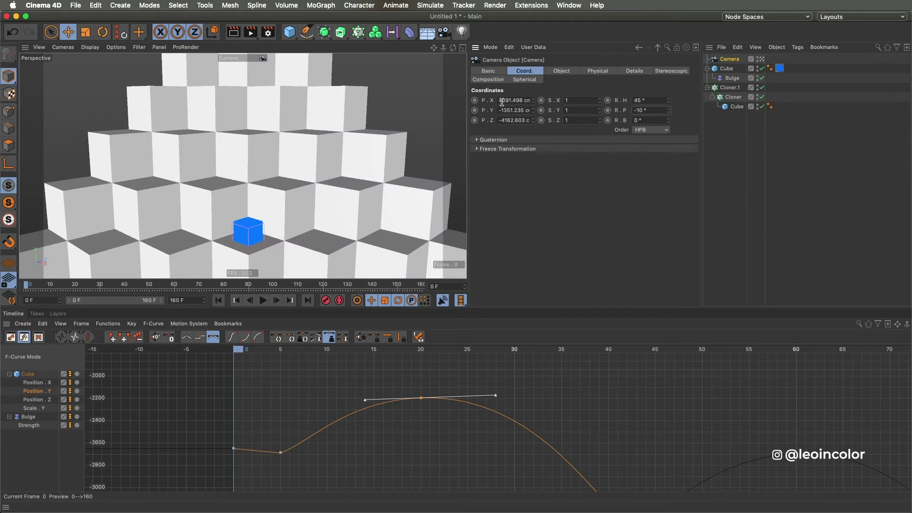
- At frame 160, set the camera position to X 5000, Y -3800 and Z -5000 cm and key all three
left_click(536, 72)
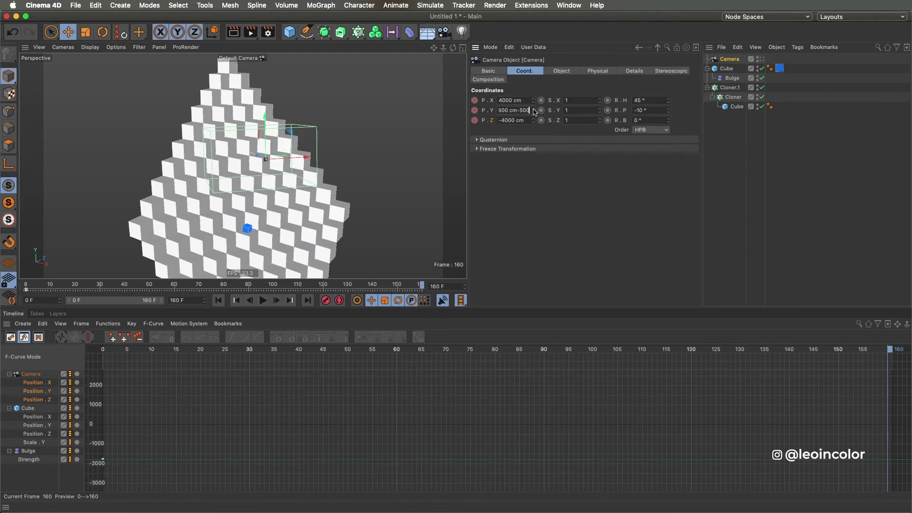
key("Return")
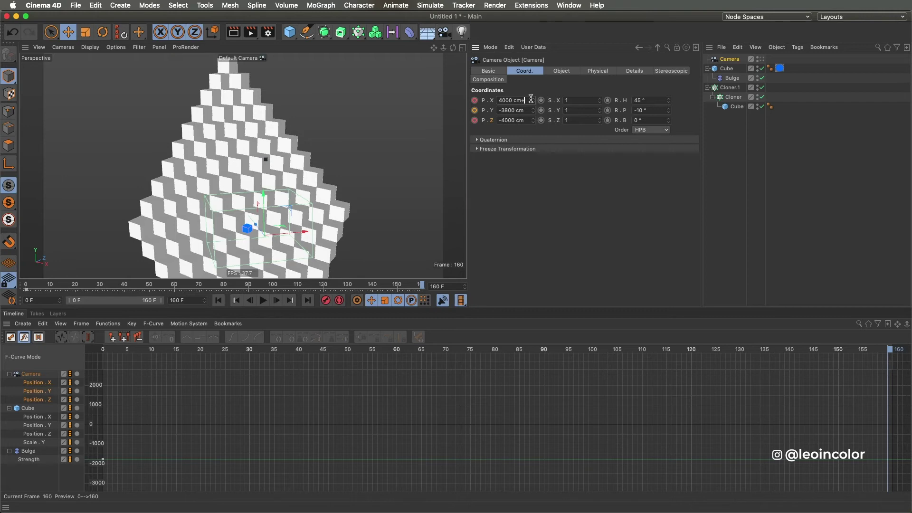
key("Return")
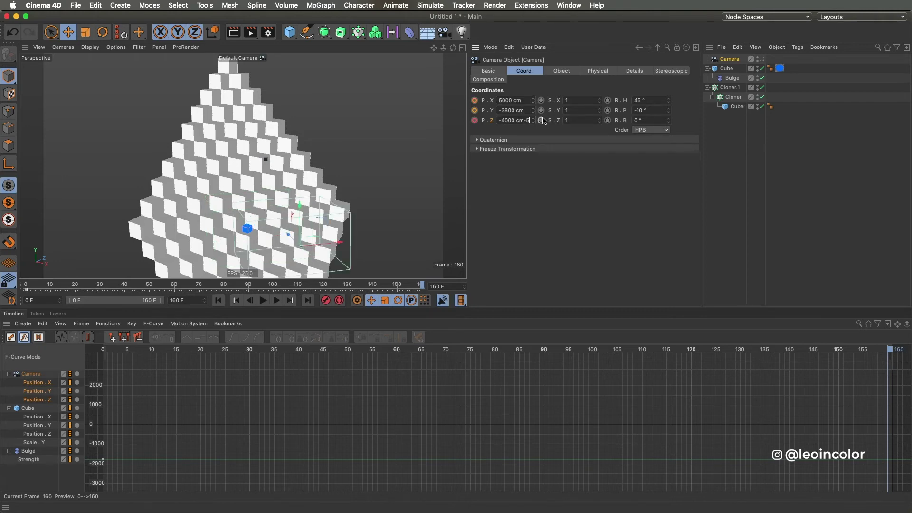
type("4")
key("Return")
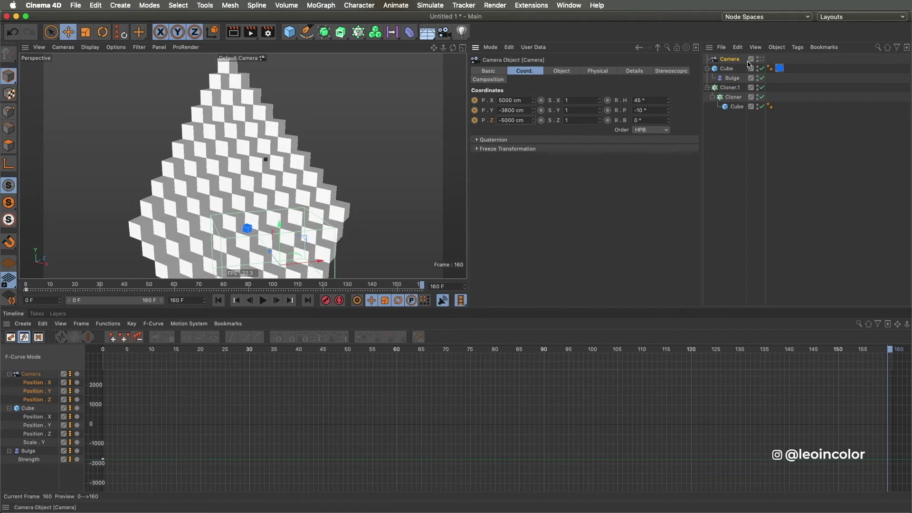
left_click_drag(474, 100, 476, 121)
- Look through the camera and play the animation from the first frame to check its movement
right_click_drag(583, 429, 403, 459, "alt")
left_click(763, 59)
left_click(218, 300)
left_click(263, 301)
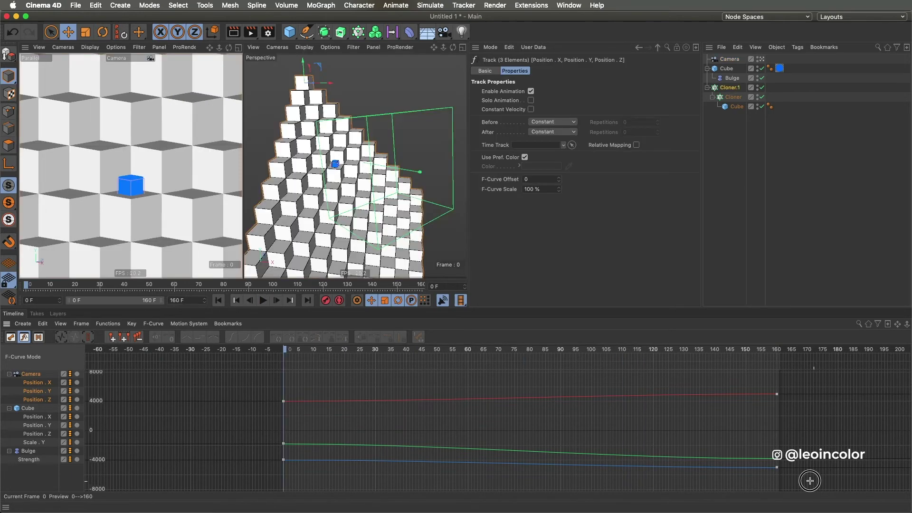
- Set the interpolation of all the camera's position keys to linear
left_click_drag(817, 490, 268, 385)
left_click(186, 338)
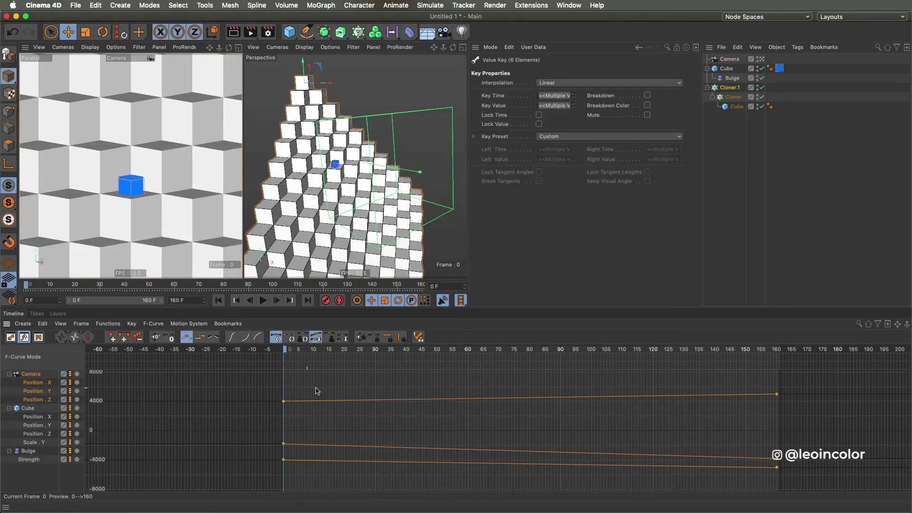
left_click(344, 385)
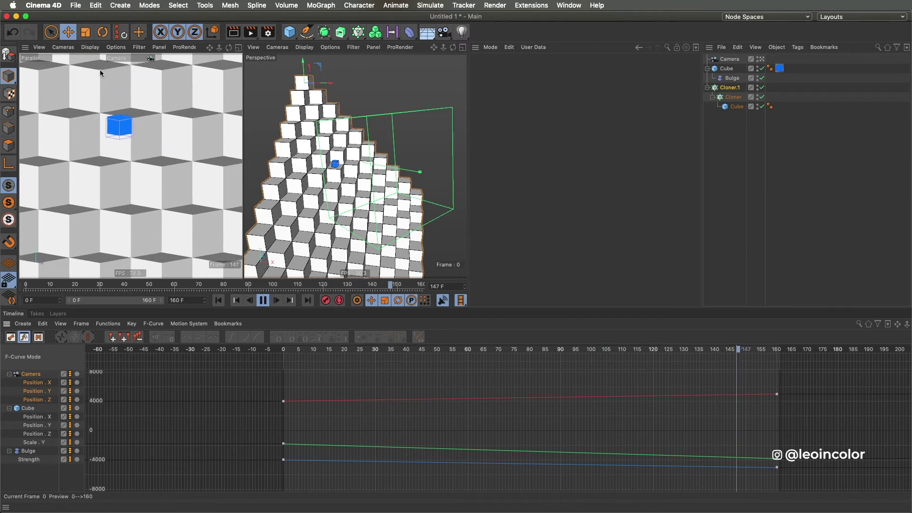
- Raise the parallel camera's zoom to 0.6
left_click(744, 60)
left_click(565, 70)
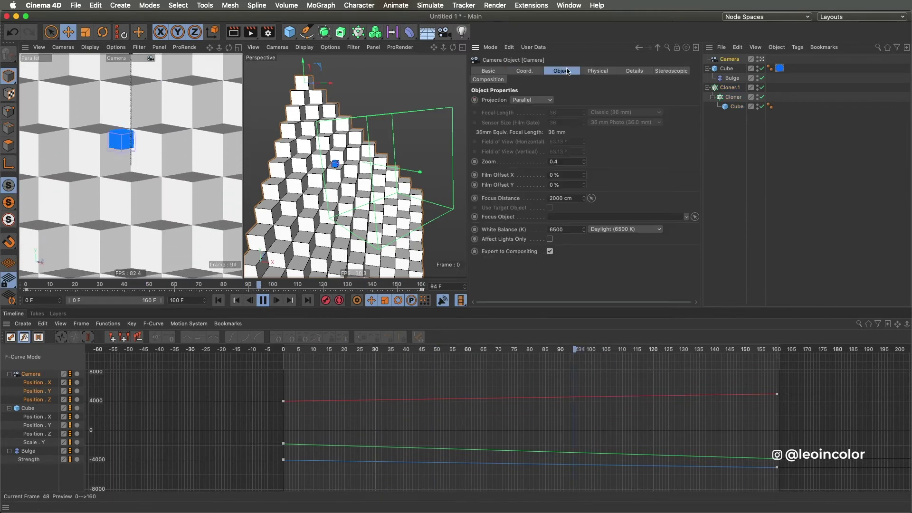
left_click(584, 162)
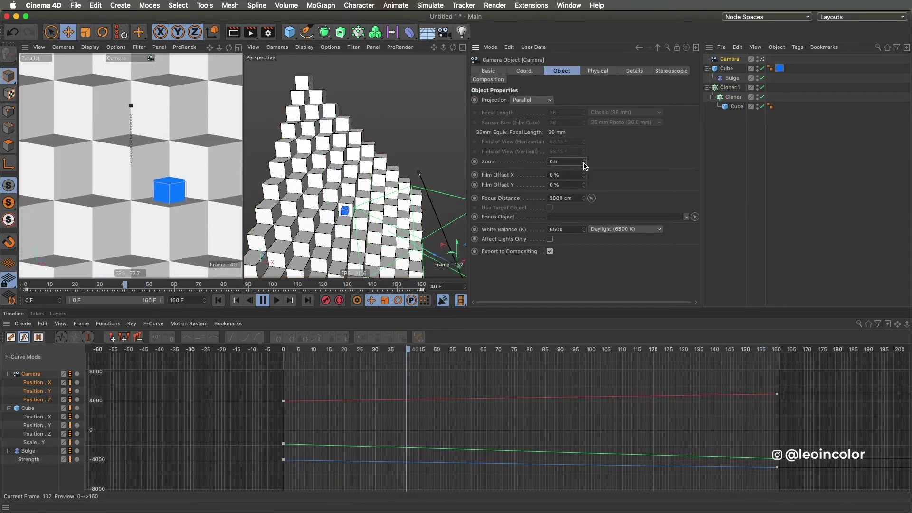
left_click(584, 162)
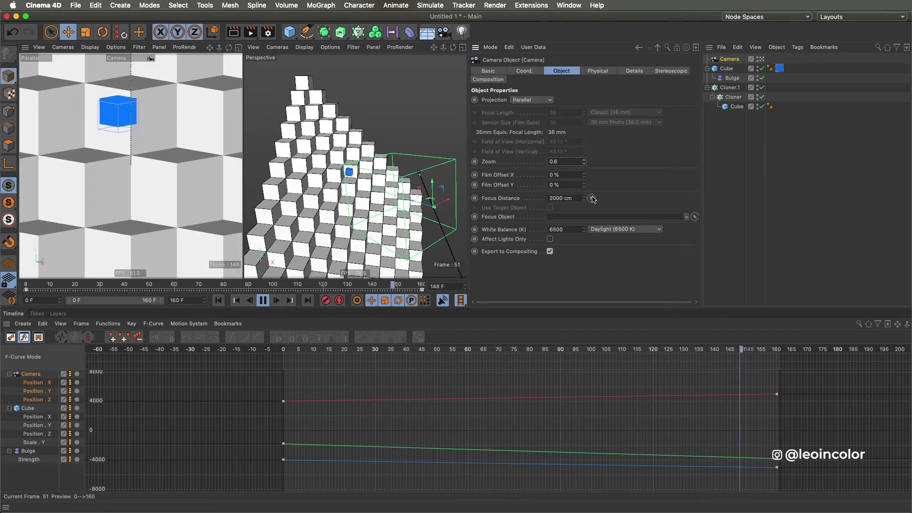
- Select the blue cube and stop the playback to inspect its animation tracks
left_click(728, 70)
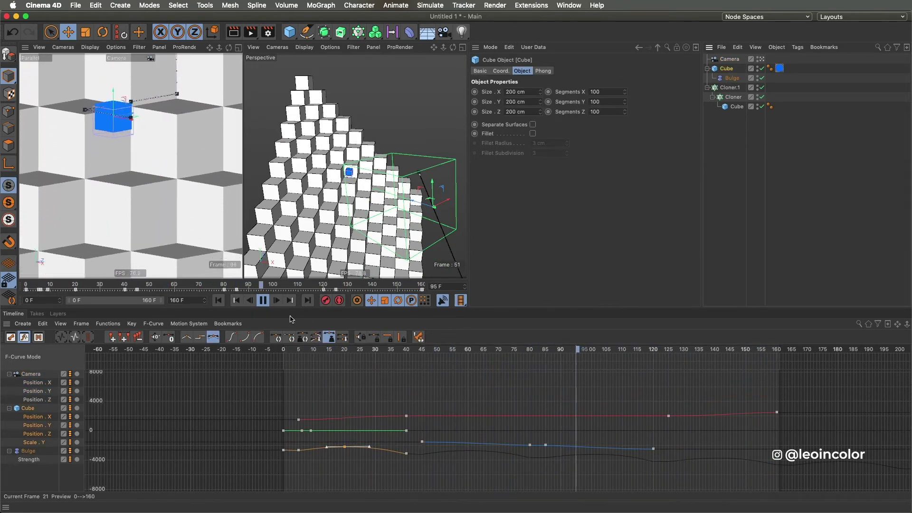
left_click(264, 301)
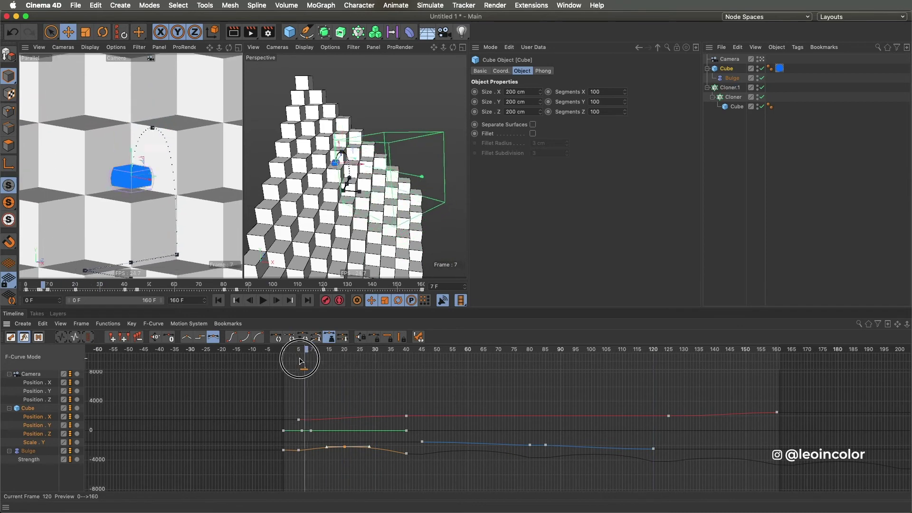